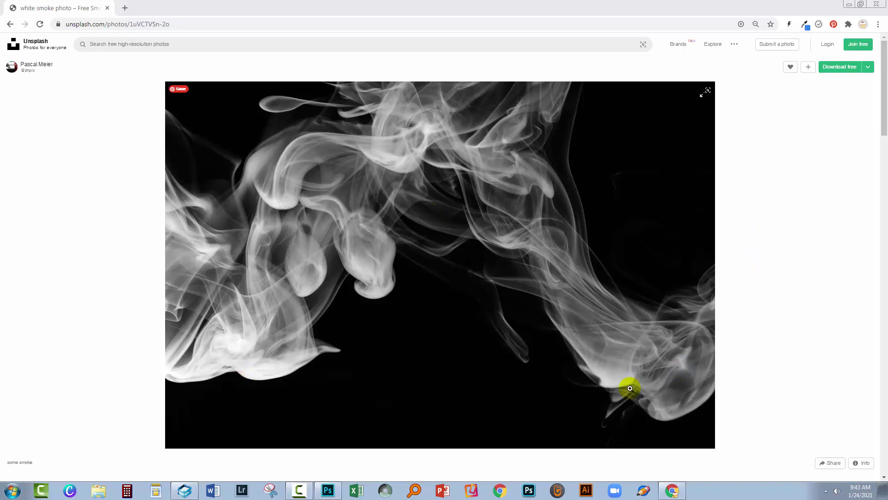
Bring up Photoshop with the white-on-black Unsplash smoke photo open as a document.
click(327, 493)
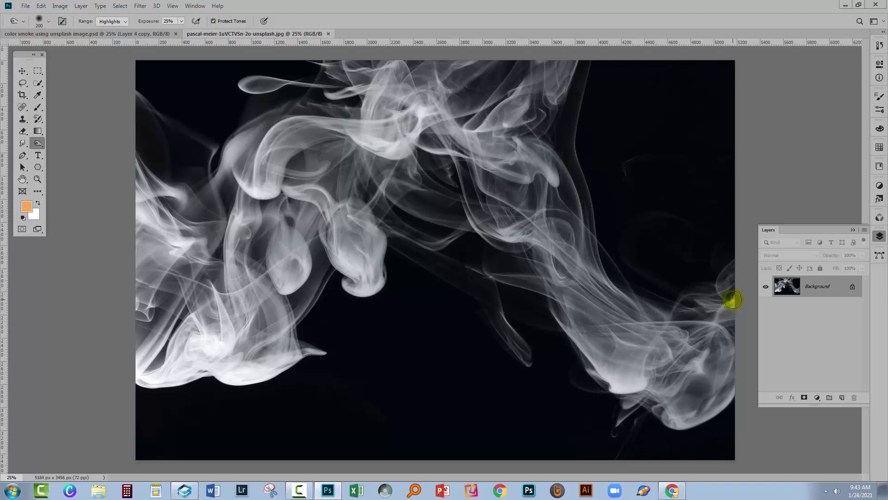
Unlock the smoke photo's Background layer so it becomes editable Layer 0.
click(866, 268)
click(580, 327)
click(853, 287)
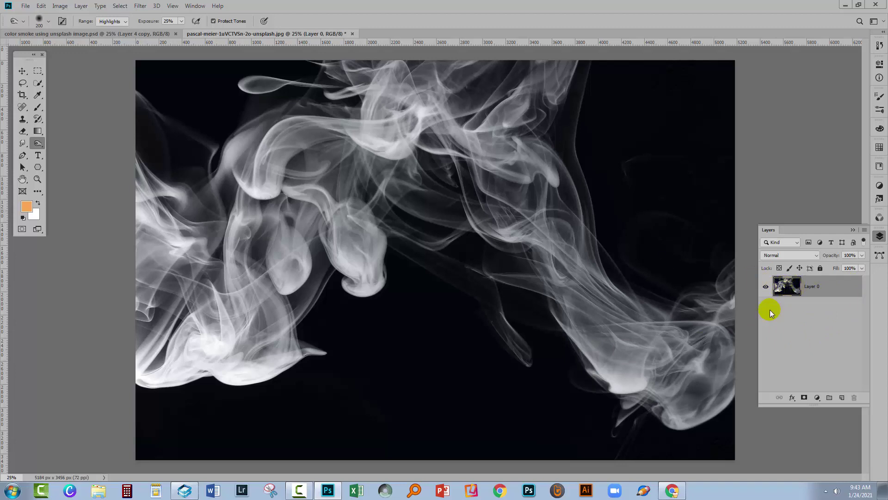
click(361, 231)
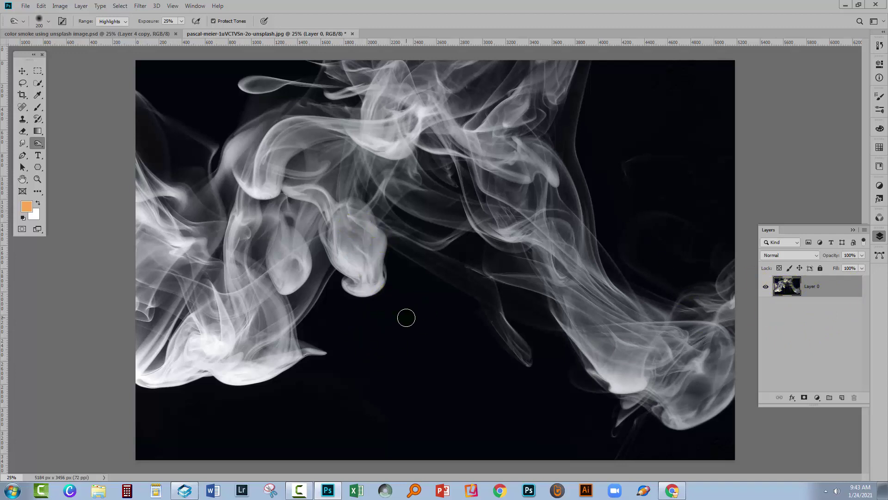
click(778, 290)
Apply Image > Adjustments > Levels to Layer 0 with the black input raised to about 5.
click(58, 6)
mouse_move(71, 31)
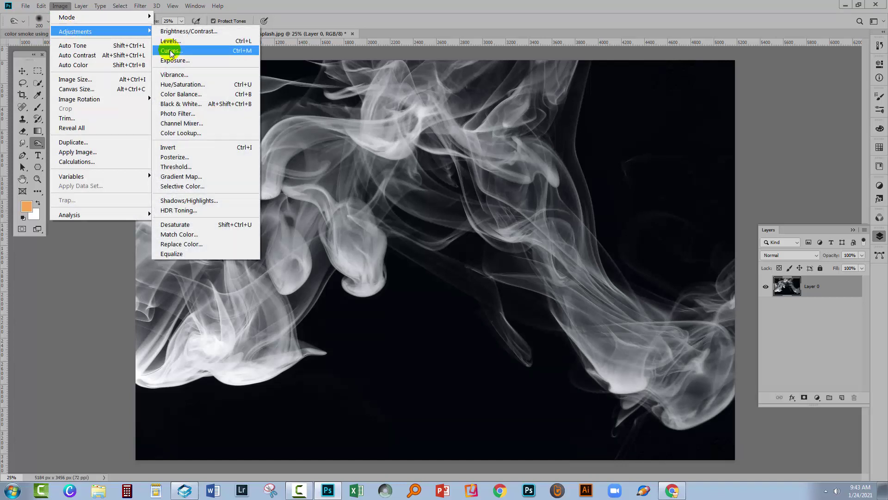
click(171, 40)
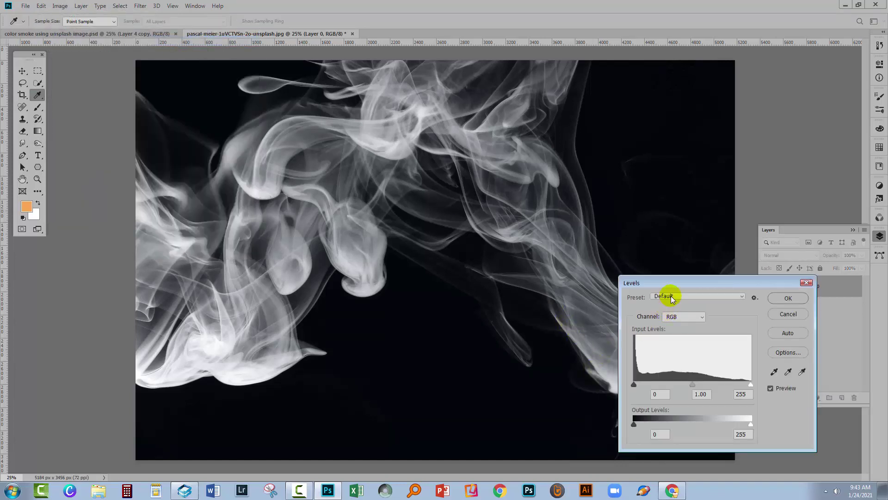
drag(671, 283, 636, 183)
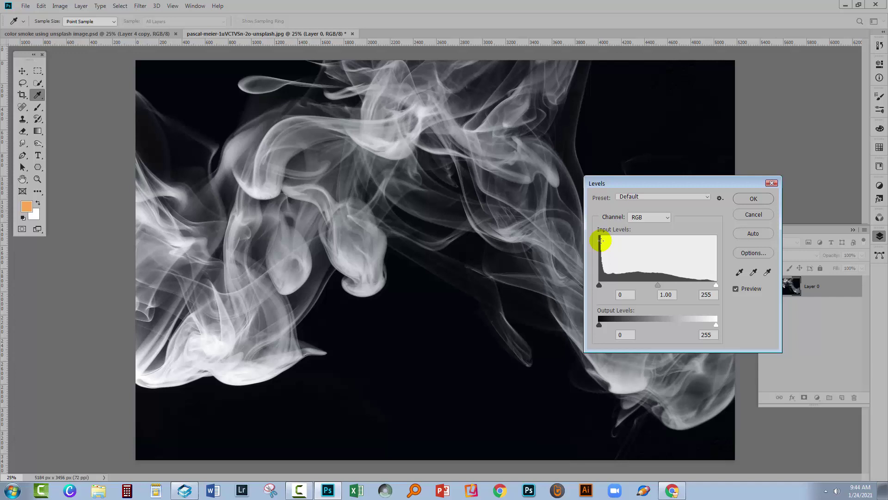
drag(599, 285, 603, 287)
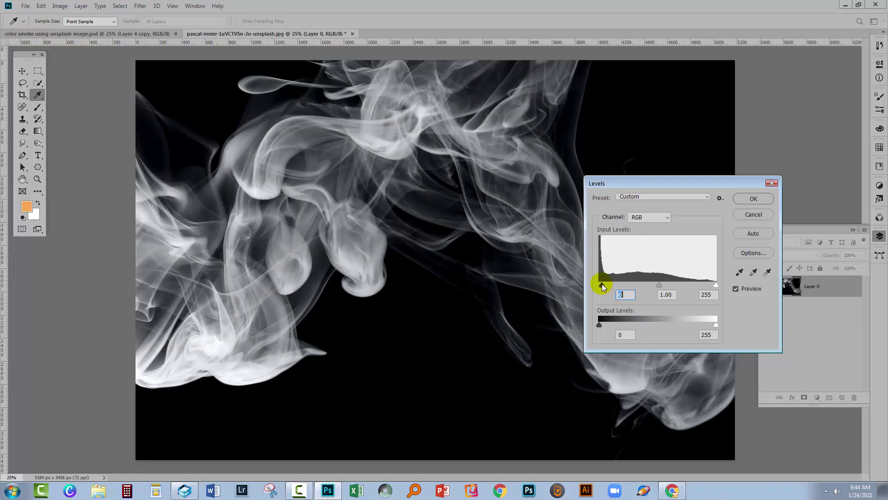
click(753, 199)
key(o)
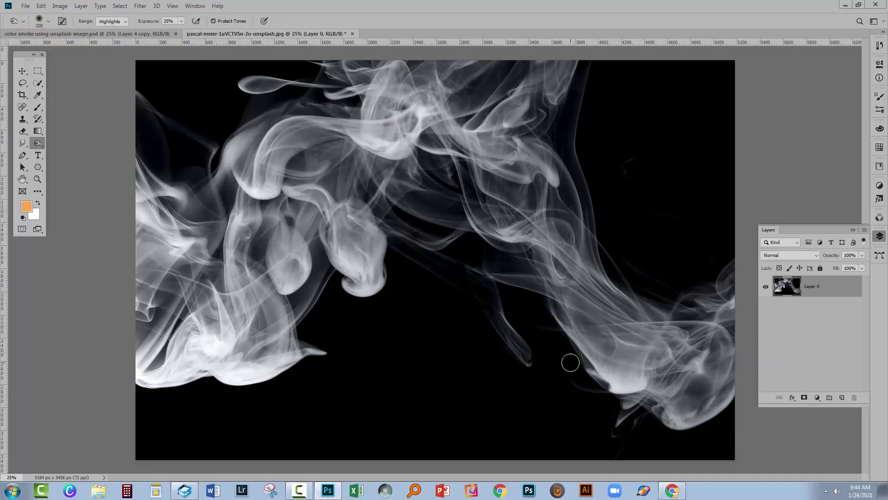
Dodge the smoke in the centre and at left, then view the Red, Green, Blue and RGB channels.
mouse_move(432, 222)
mouse_down()
mouse_move(287, 180)
mouse_move(202, 285)
mouse_move(191, 319)
mouse_move(180, 283)
mouse_move(257, 145)
mouse_move(370, 142)
mouse_move(599, 312)
mouse_move(632, 349)
mouse_move(551, 283)
mouse_move(241, 235)
mouse_move(221, 333)
mouse_up()
mouse_move(106, 156)
mouse_down()
mouse_move(216, 238)
mouse_move(220, 264)
mouse_move(234, 270)
mouse_move(270, 250)
mouse_move(52, 154)
mouse_move(51, 120)
mouse_move(182, 177)
mouse_up()
click(879, 217)
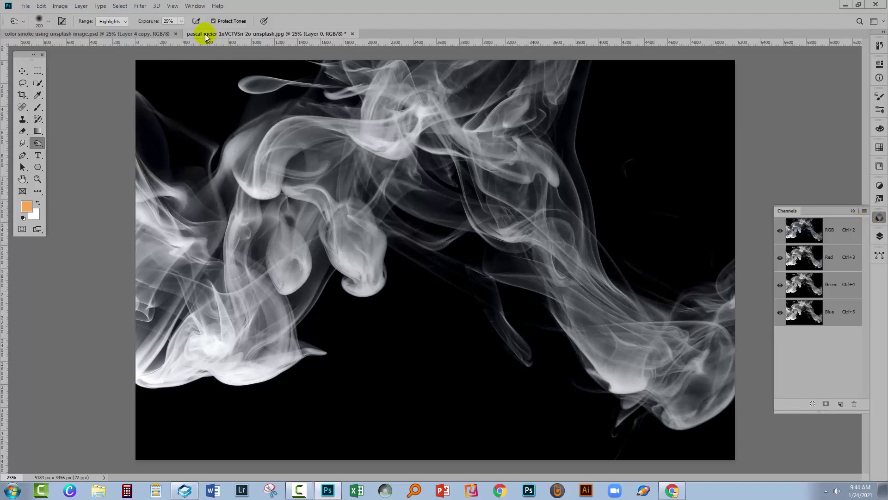
click(426, 129)
click(828, 258)
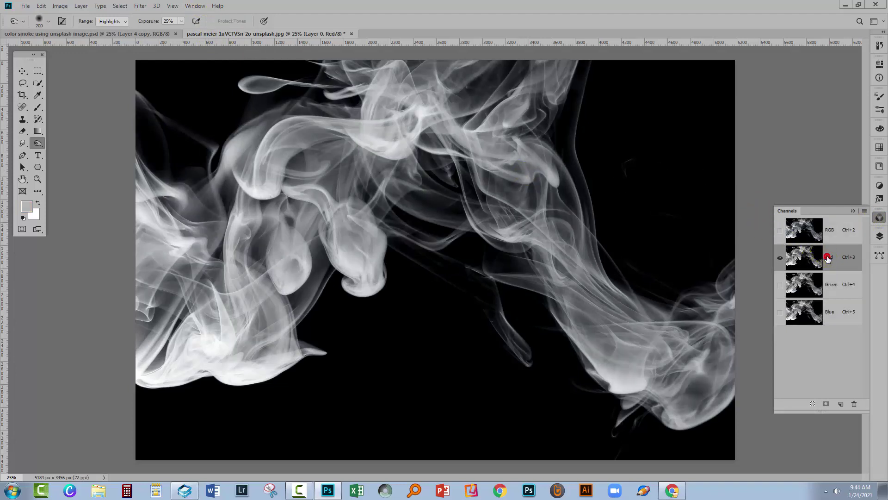
click(808, 281)
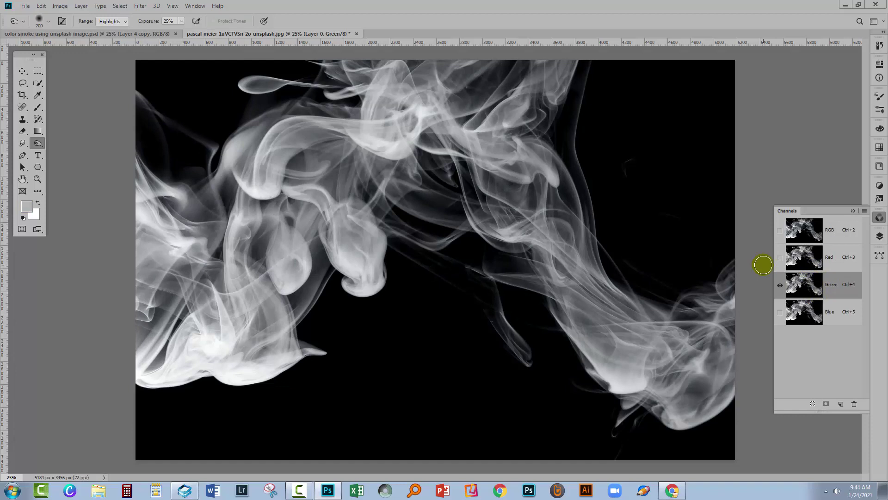
click(799, 306)
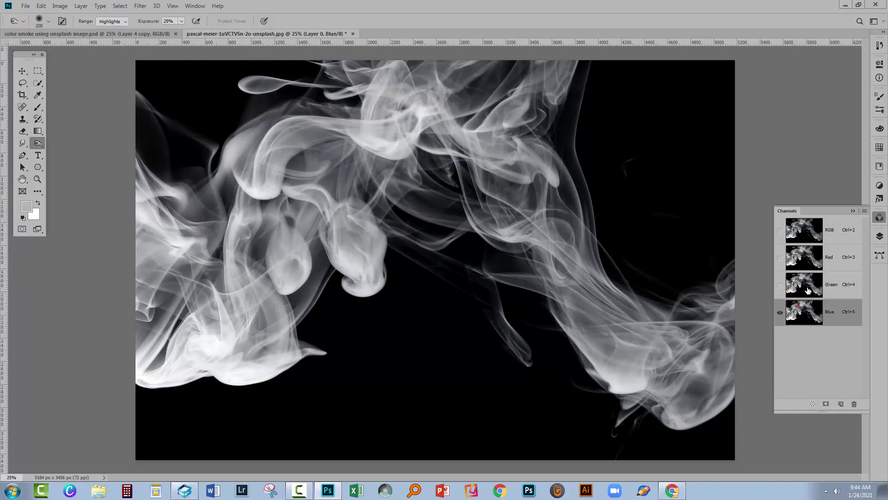
click(817, 229)
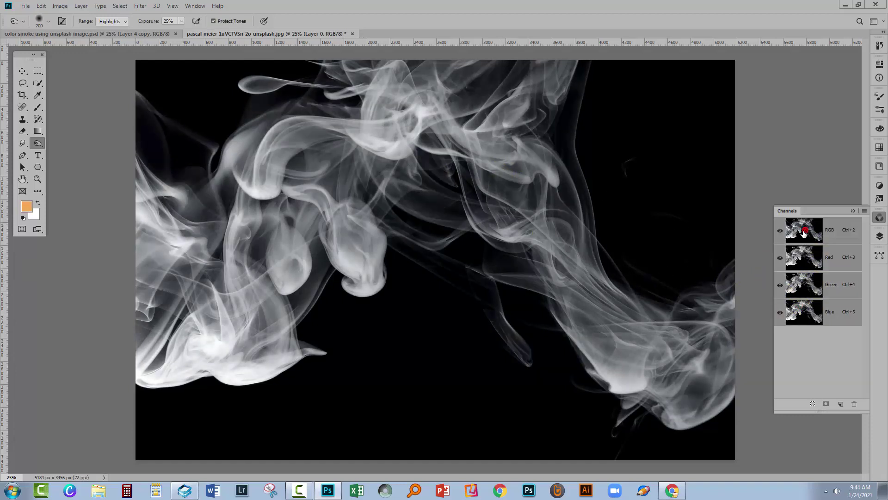
Load the RGB luminosity selection, dodge the smoke wisps, and return to the Layers list.
ctrl+click(838, 229)
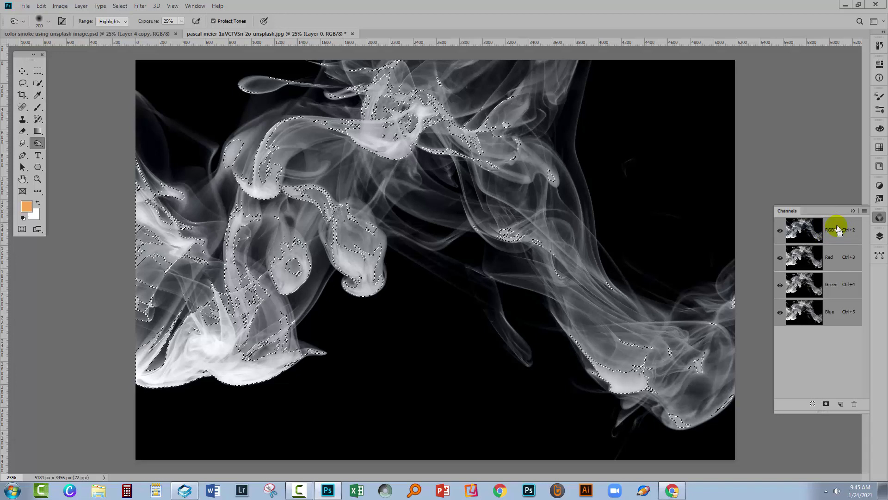
ctrl+click(797, 238)
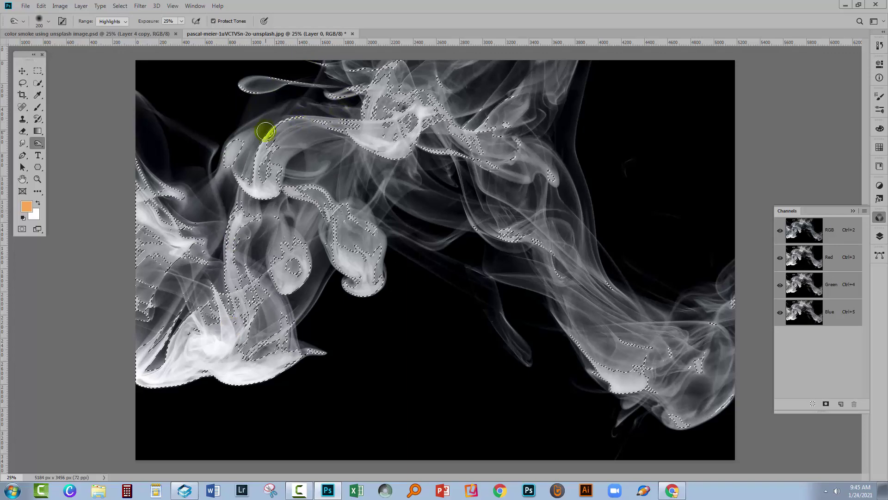
mouse_move(202, 299)
mouse_down()
mouse_move(188, 329)
mouse_move(170, 332)
mouse_up()
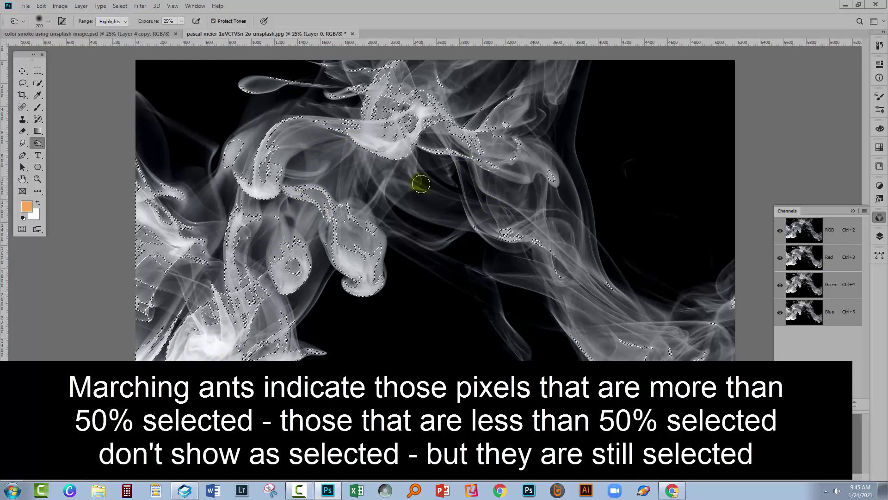
mouse_move(421, 184)
mouse_down()
mouse_move(351, 151)
mouse_move(338, 204)
mouse_move(396, 200)
mouse_up()
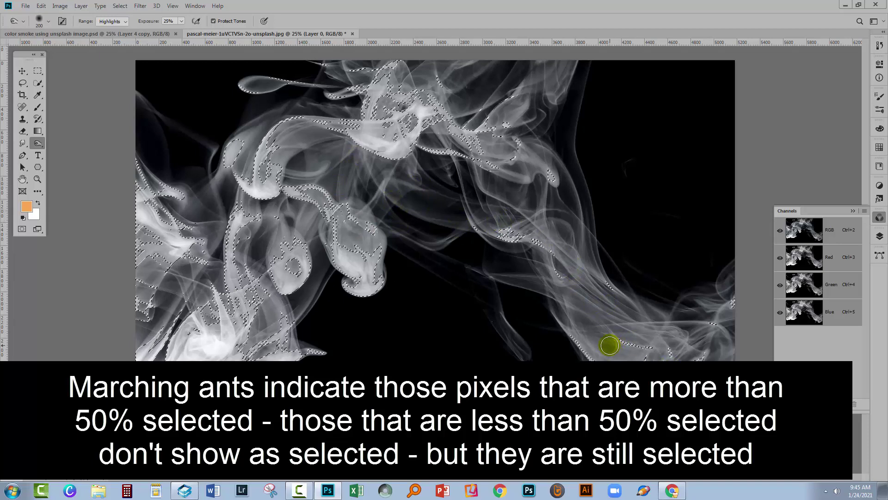
mouse_move(571, 314)
mouse_down()
mouse_move(293, 157)
mouse_move(282, 296)
mouse_move(245, 260)
mouse_up()
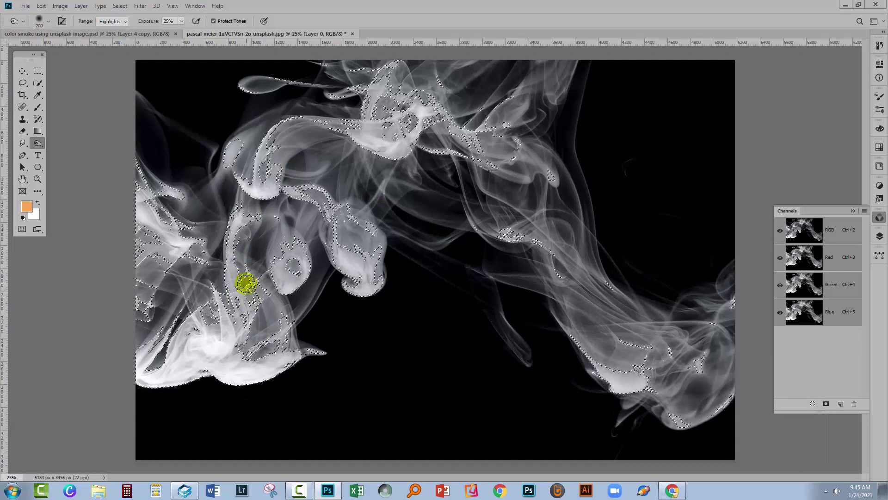
drag(372, 273, 407, 270)
mouse_move(463, 271)
mouse_down()
mouse_move(646, 297)
mouse_move(668, 283)
mouse_up()
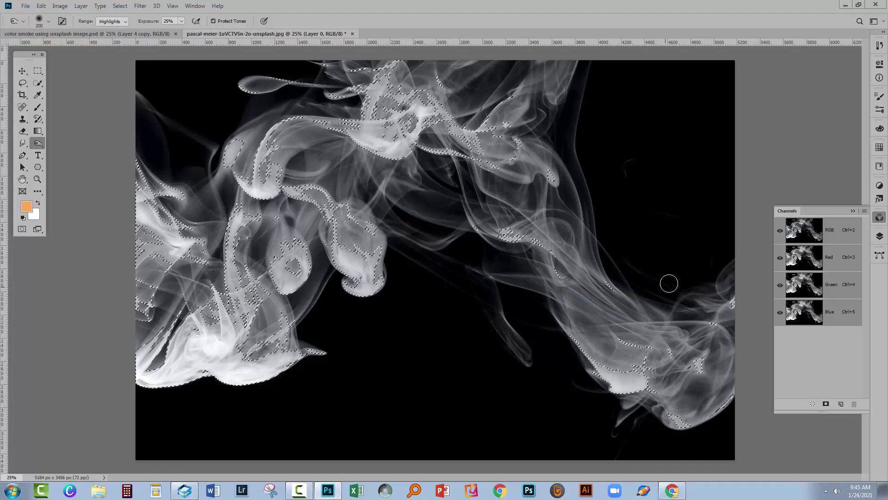
click(880, 236)
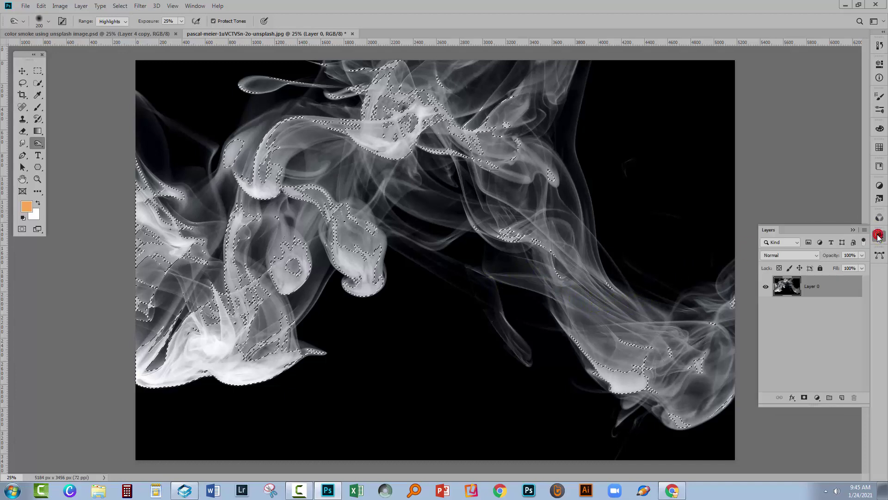
Add a new empty Layer 1 above Layer 0.
click(842, 397)
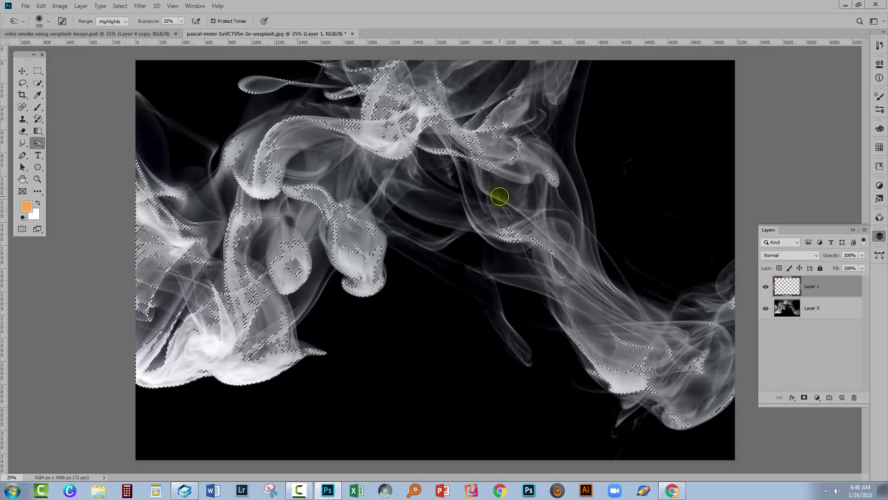
click(302, 255)
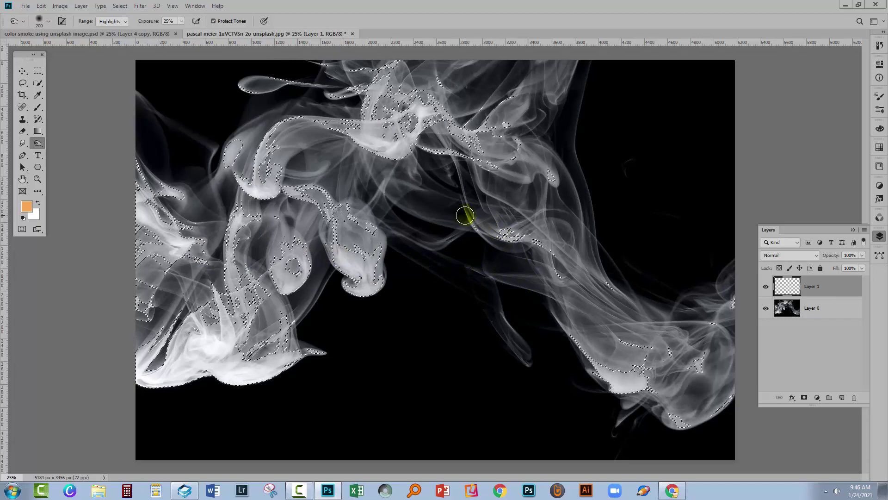
click(257, 262)
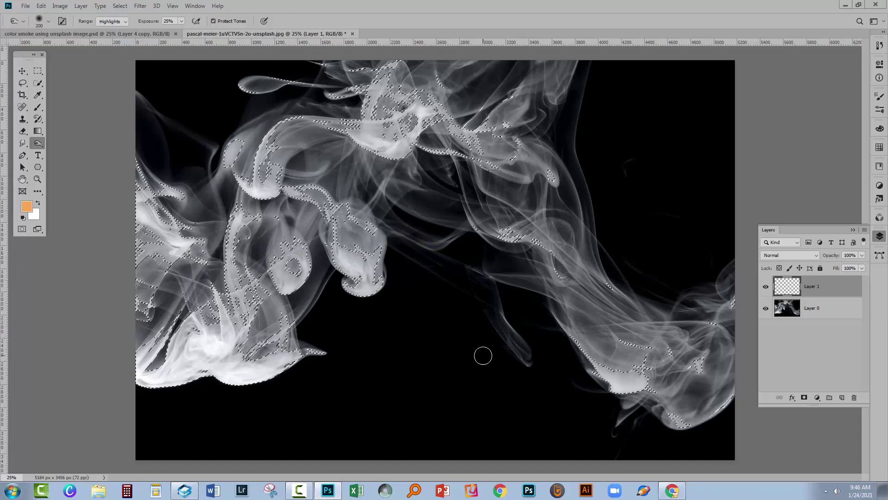
click(264, 75)
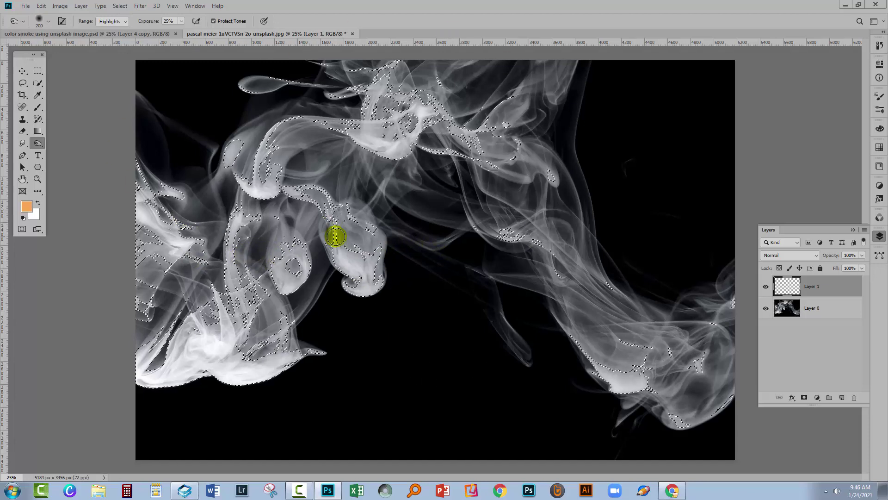
Fill the luminosity selection on Layer 1 with white using Edit > Fill.
click(40, 8)
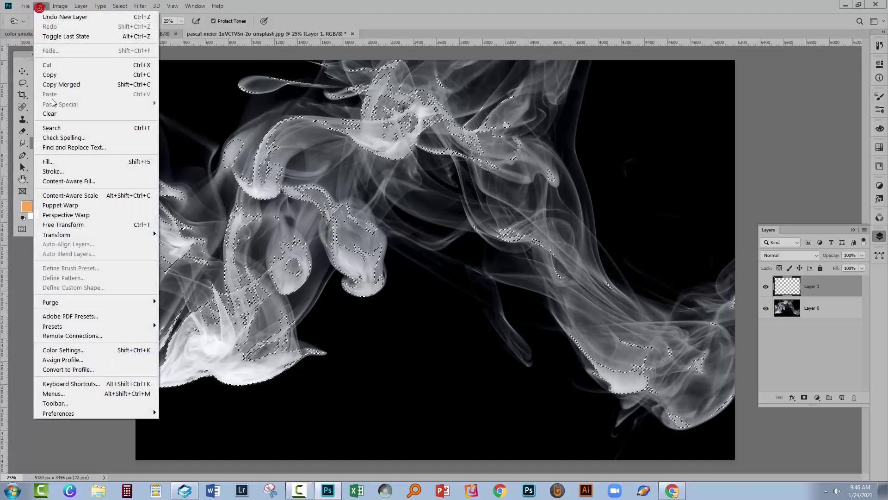
click(63, 161)
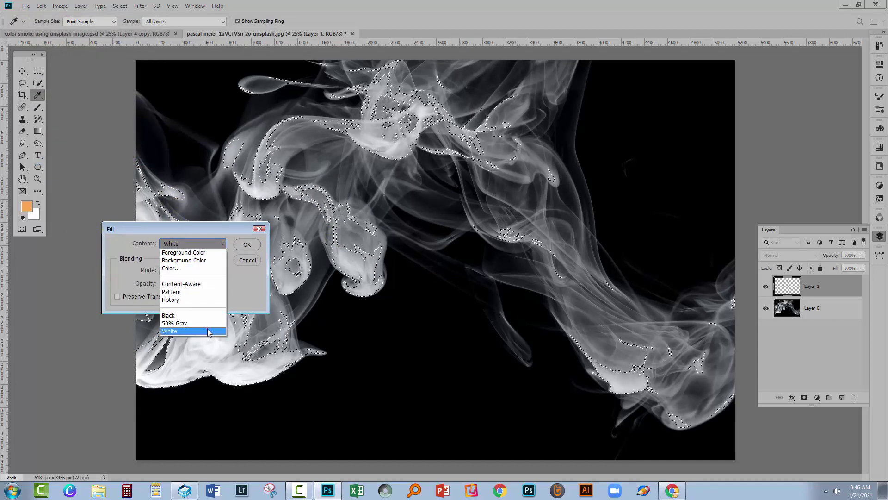
click(248, 245)
key(o)
click(503, 153)
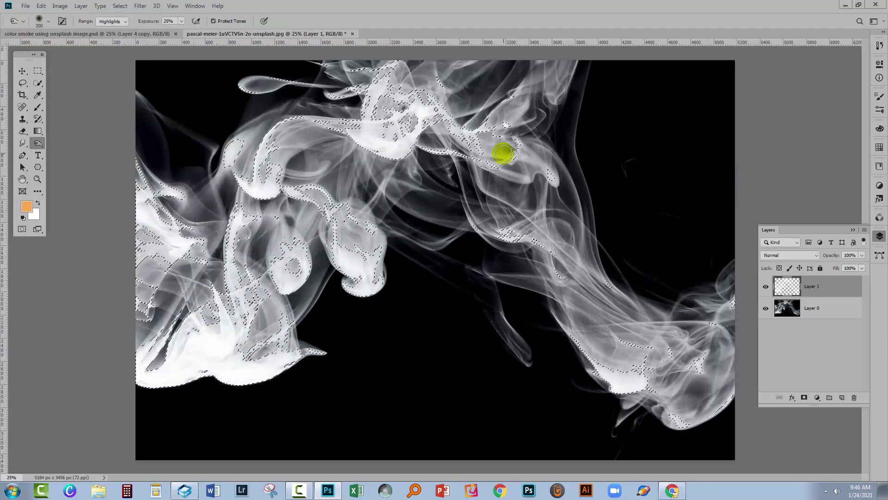
Hide Layer 0, deselect, and fill a new Layer 2 with black beneath Layer 1.
click(765, 308)
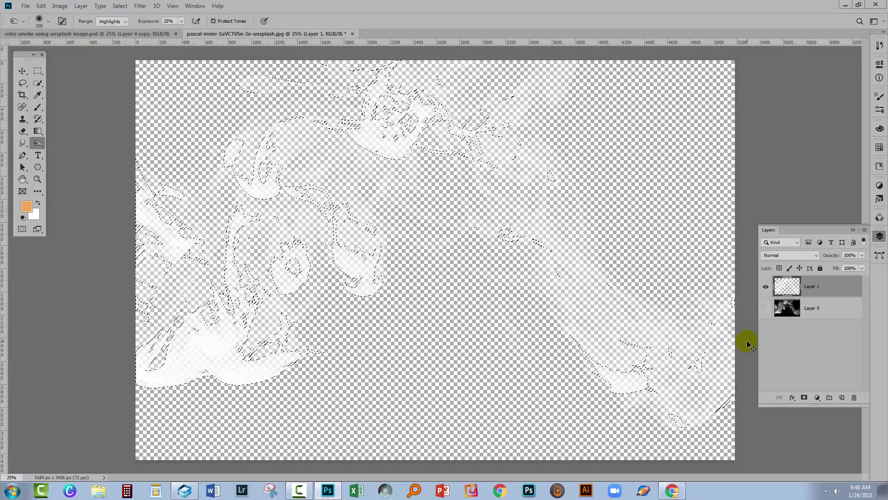
key(ctrl+d)
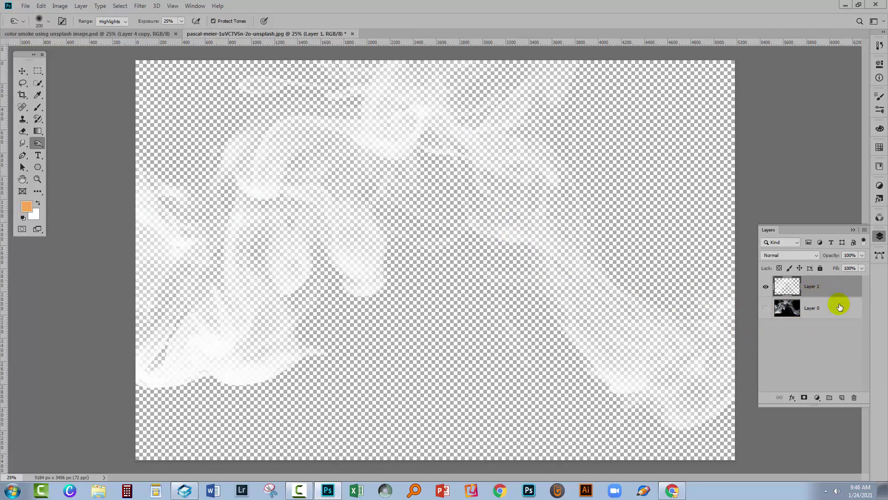
click(842, 397)
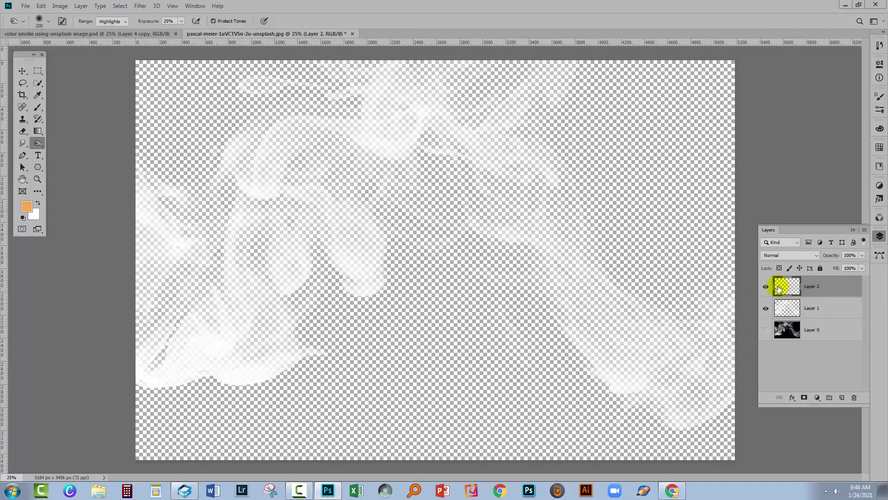
key(d)
key(alt+BackSpace)
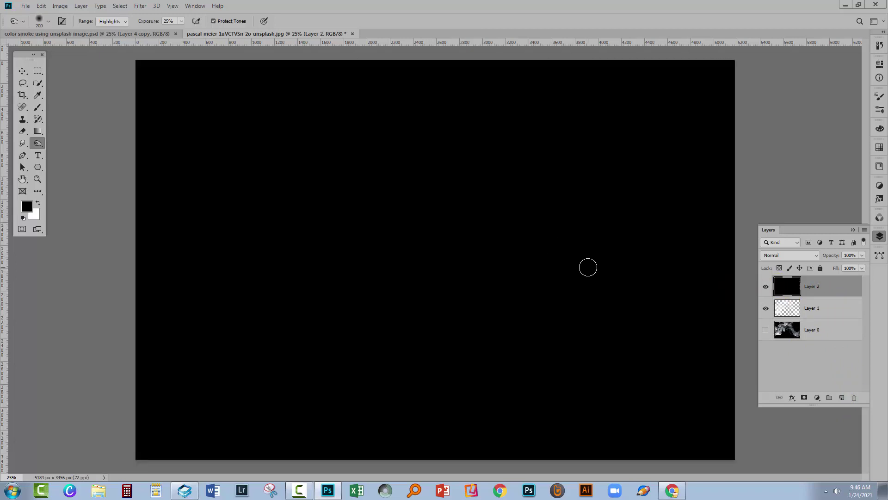
drag(828, 291, 828, 319)
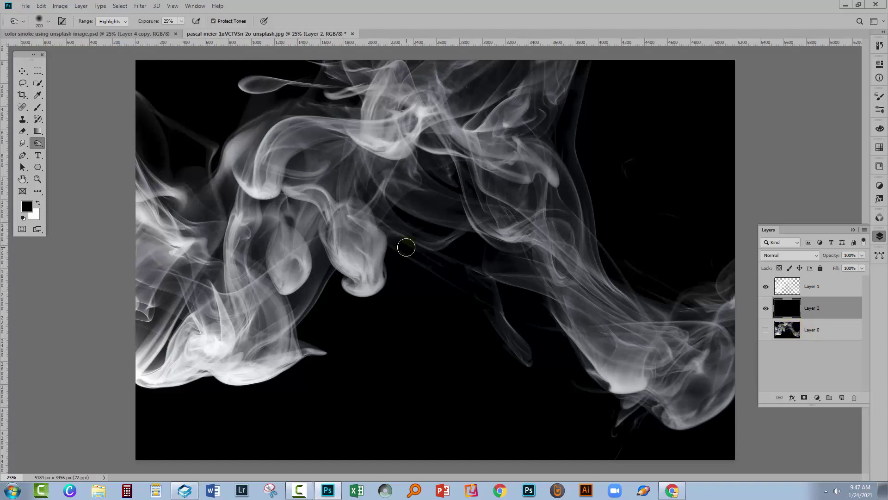
Dodge the smoke highlights and toggle layer visibility to check the white smoke over black.
mouse_move(406, 248)
mouse_down()
mouse_move(260, 300)
mouse_move(525, 196)
mouse_move(549, 254)
mouse_move(529, 176)
mouse_move(576, 180)
mouse_up()
click(765, 287)
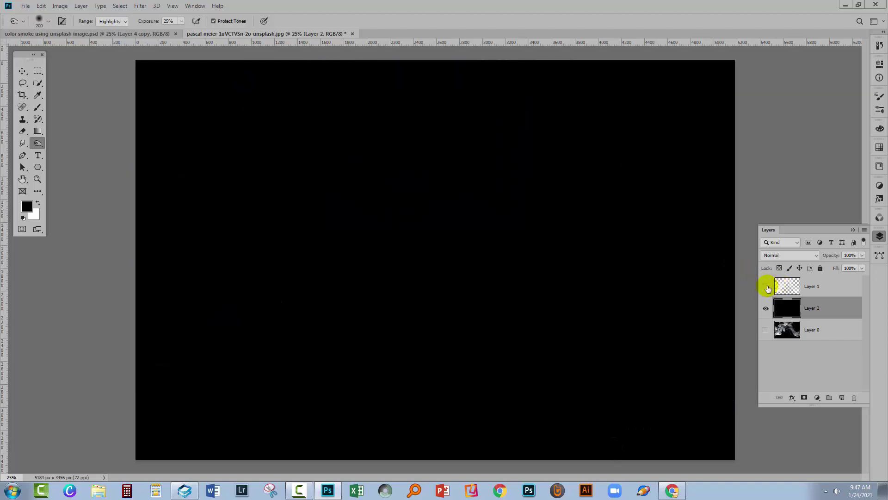
click(766, 287)
mouse_move(765, 309)
mouse_down()
mouse_move(765, 290)
mouse_move(766, 311)
mouse_up()
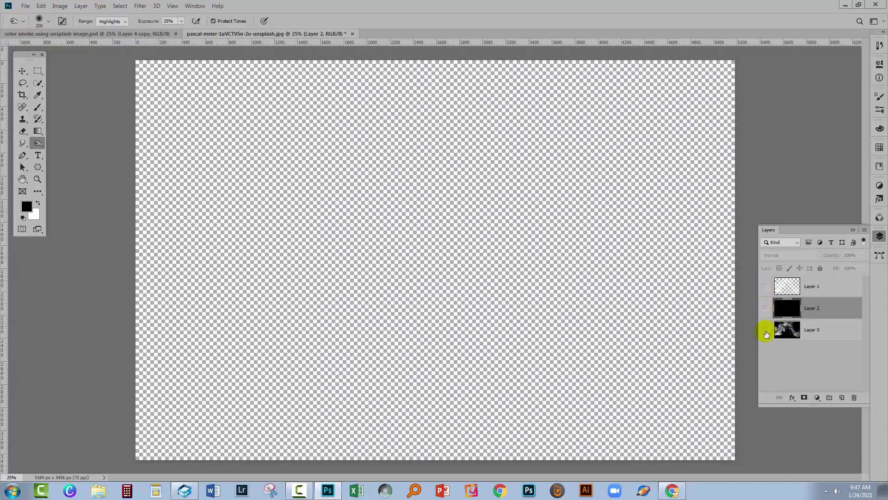
click(765, 330)
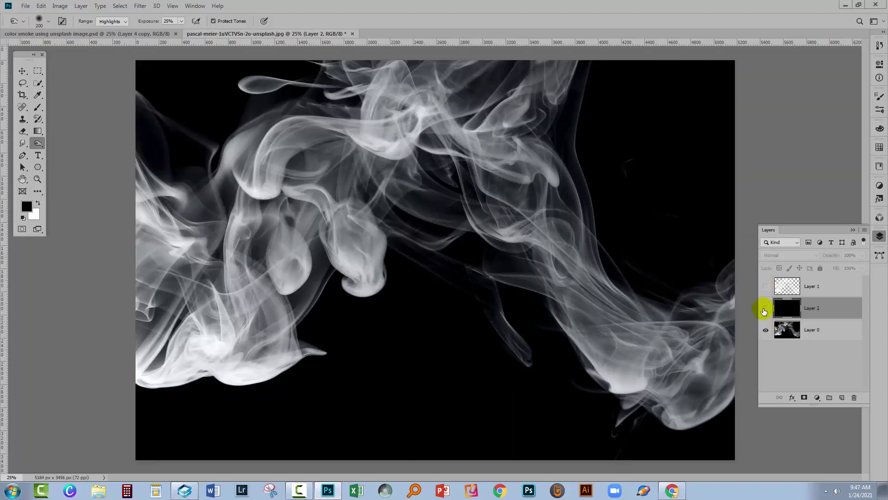
click(764, 309)
click(766, 287)
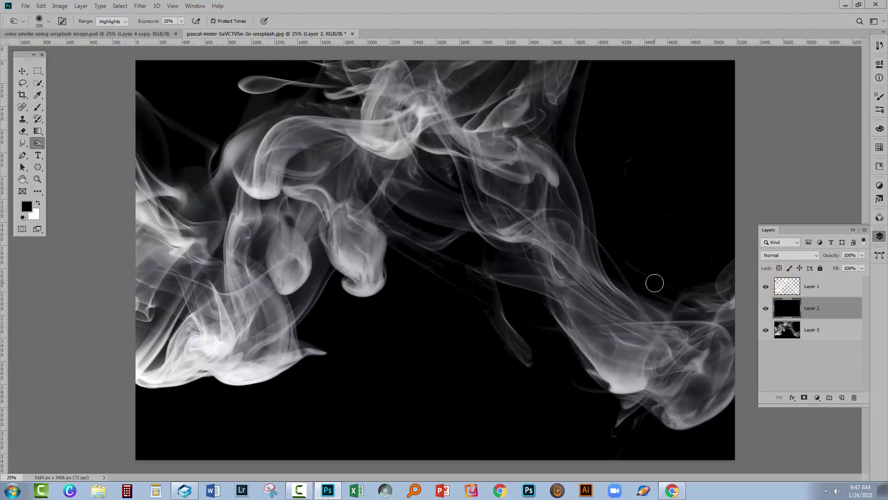
Add a new empty Layer 3 above Layer 1.
click(810, 288)
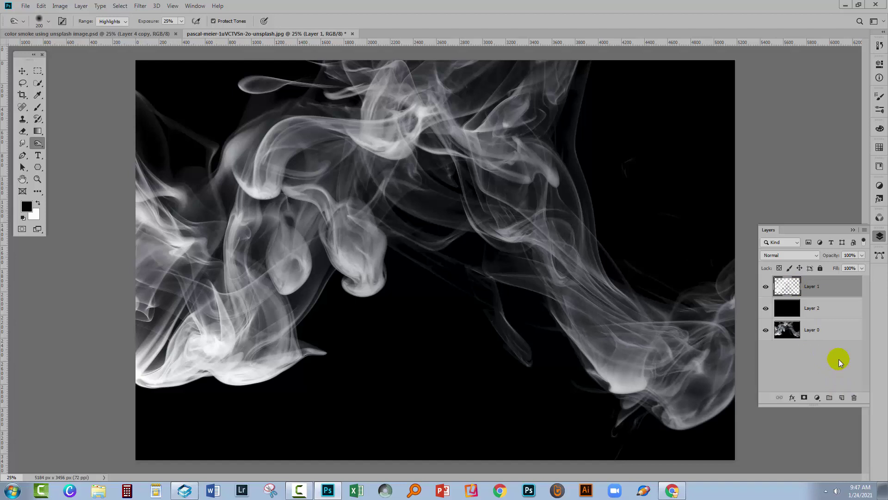
click(842, 397)
click(783, 286)
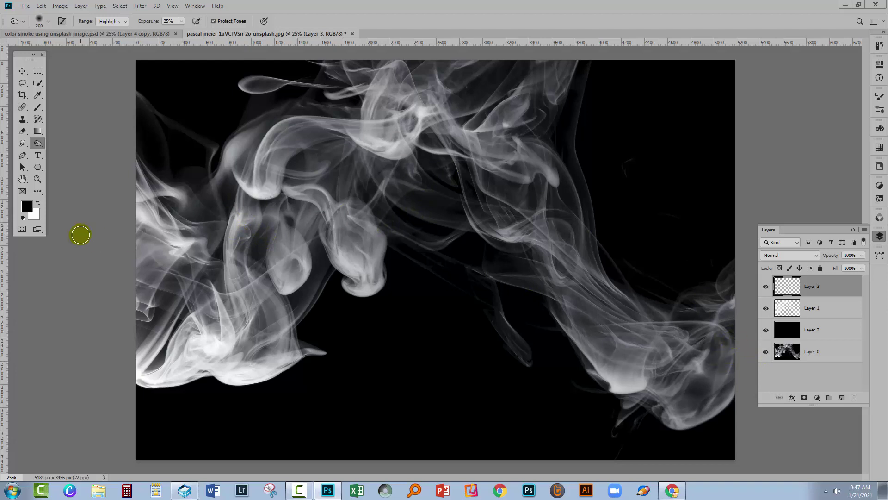
Draw a diagonal Magenta, Green, Yellow gradient across Layer 3.
right_click(37, 130)
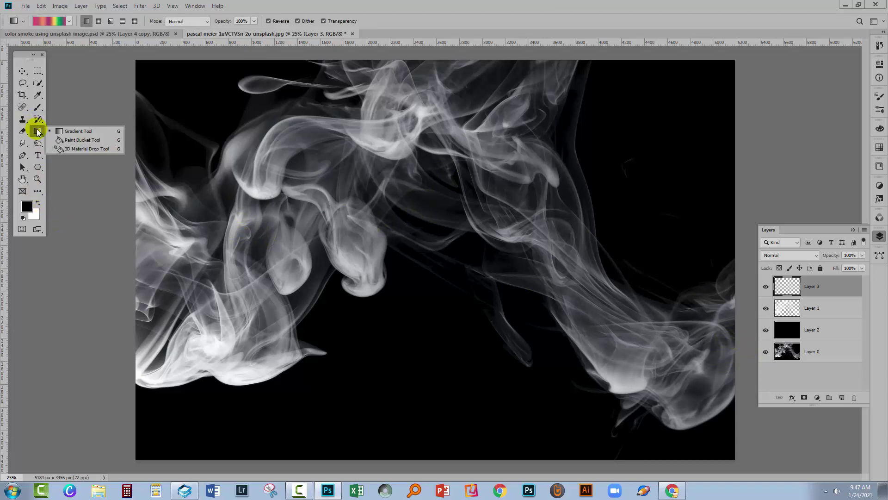
click(67, 130)
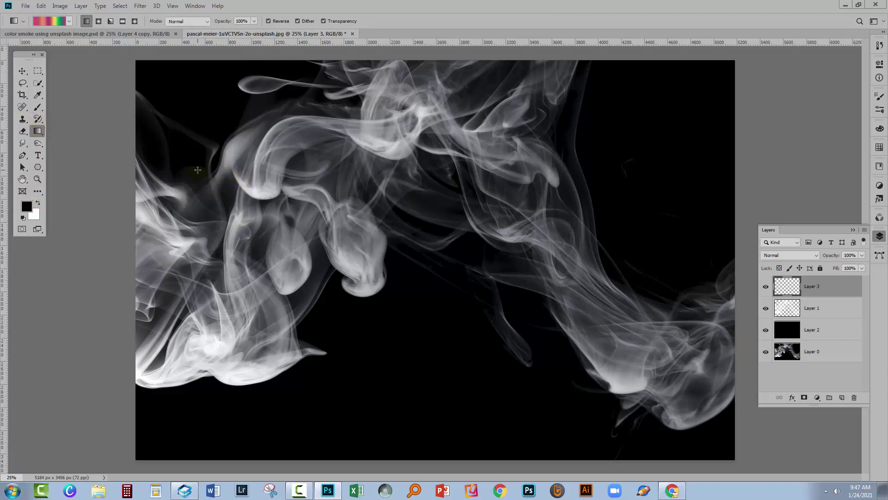
click(51, 23)
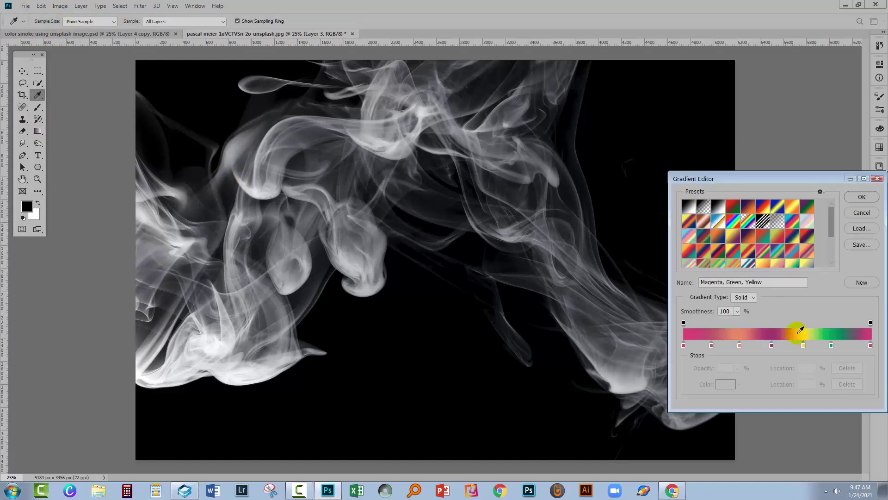
click(872, 196)
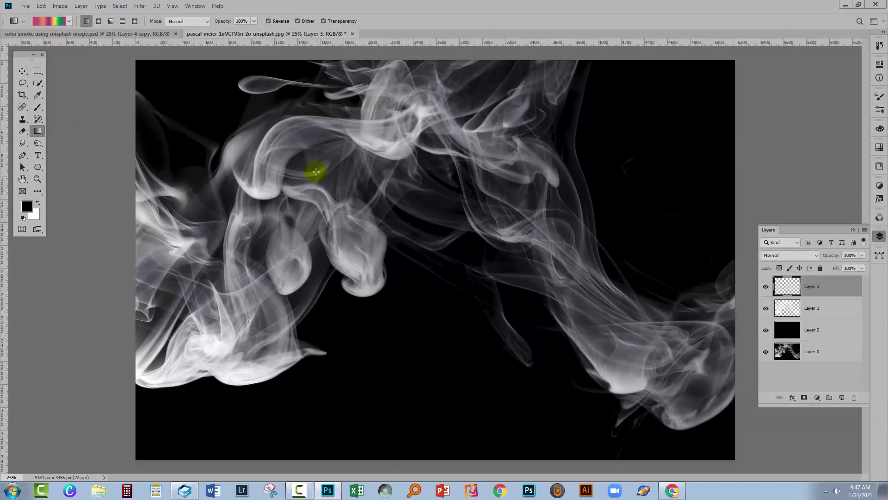
drag(282, 146, 638, 377)
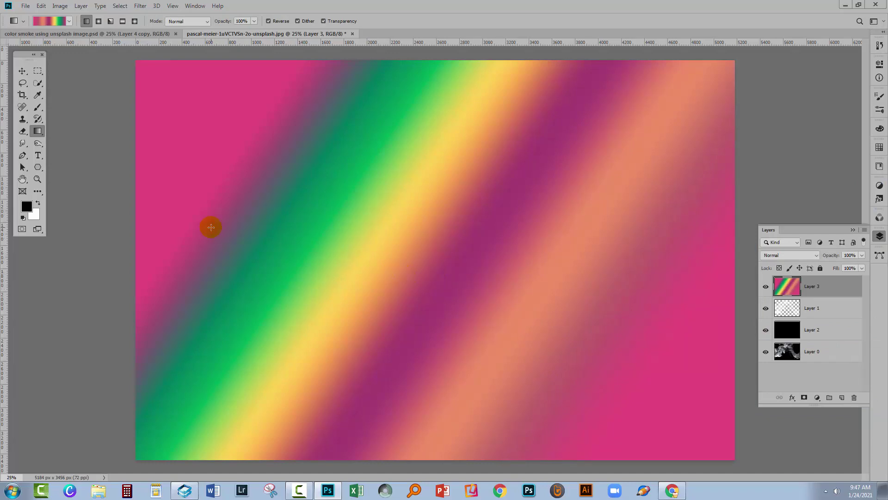
With a soft brush, sample pink and smear it into the green and yellow bands.
click(37, 109)
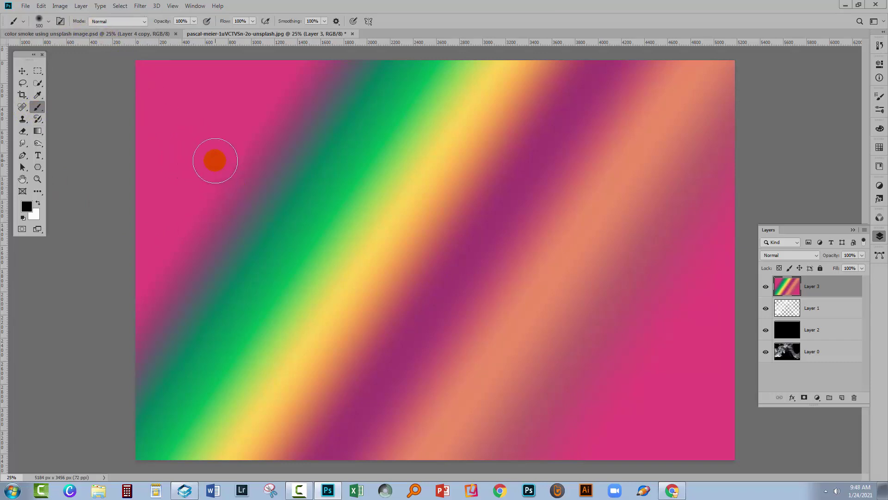
alt+click(201, 138)
alt+click(187, 151)
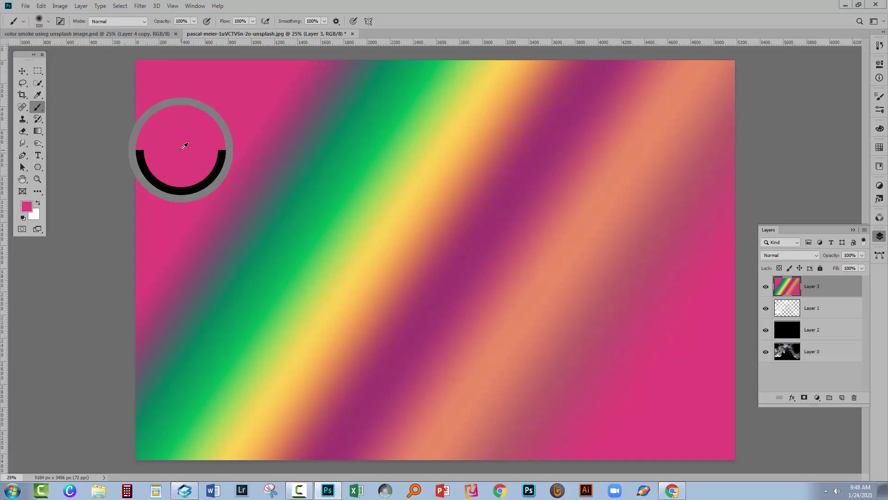
mouse_move(232, 166)
mouse_down()
mouse_move(261, 185)
mouse_move(307, 191)
mouse_move(341, 219)
mouse_up()
drag(384, 172, 430, 216)
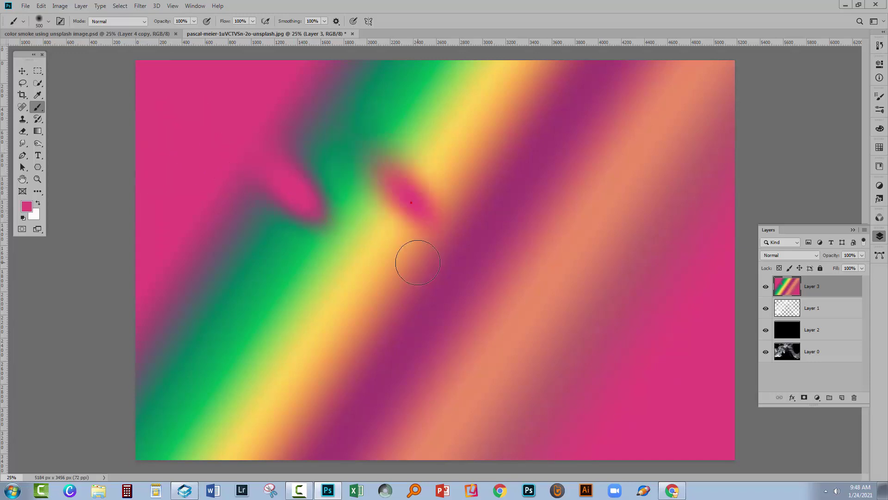
drag(368, 300, 407, 345)
Smear sampled yellow-orange across the purple band and green over the pink at left.
alt+click(315, 356)
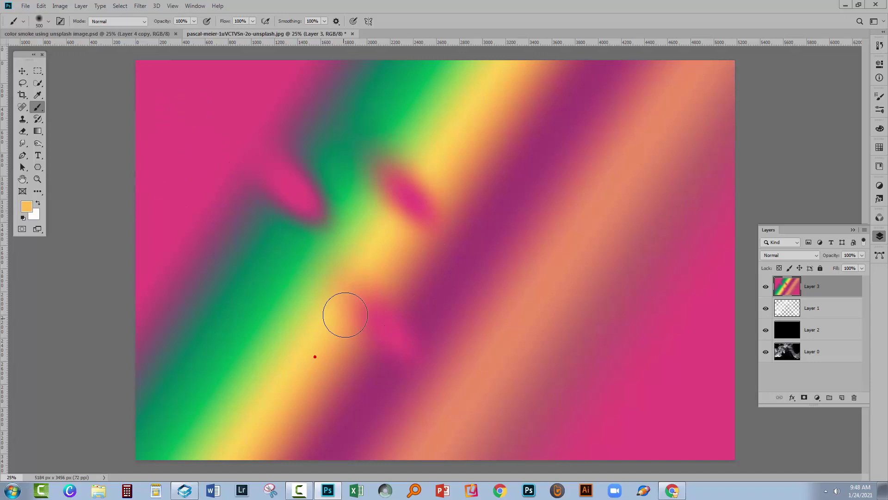
drag(555, 121, 596, 171)
drag(503, 364, 535, 367)
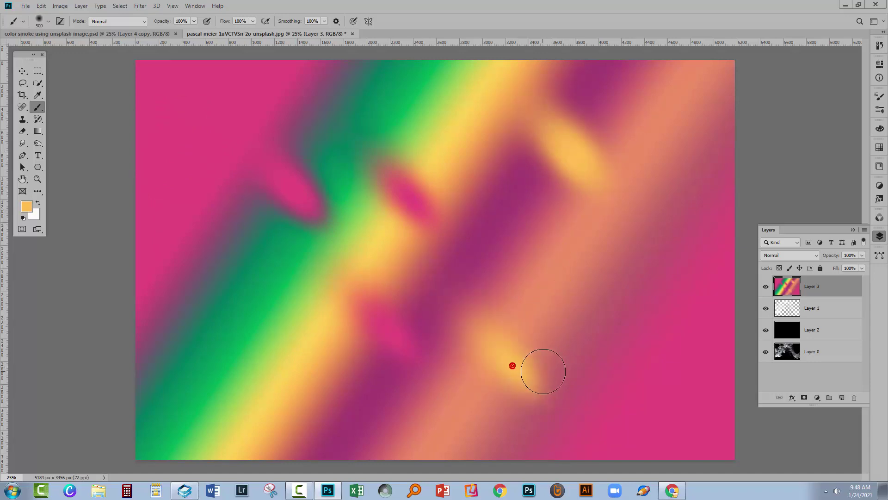
drag(592, 315, 629, 351)
drag(647, 388, 694, 434)
click(296, 324)
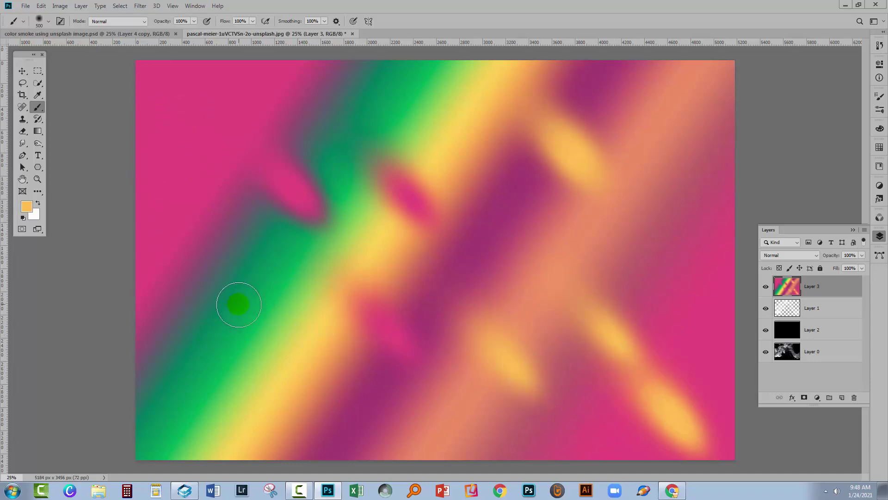
alt+click(237, 303)
drag(192, 242, 154, 212)
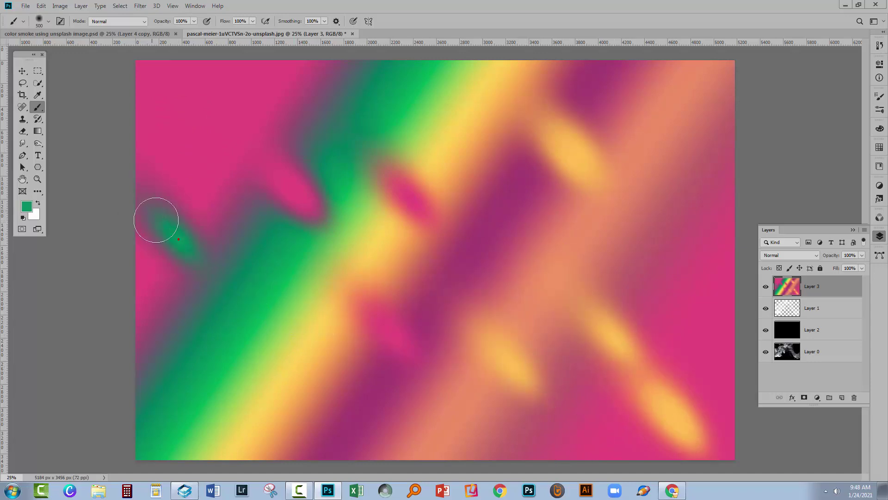
Apply Filter > Distort > Twirl with a large angle to Layer 3.
click(141, 9)
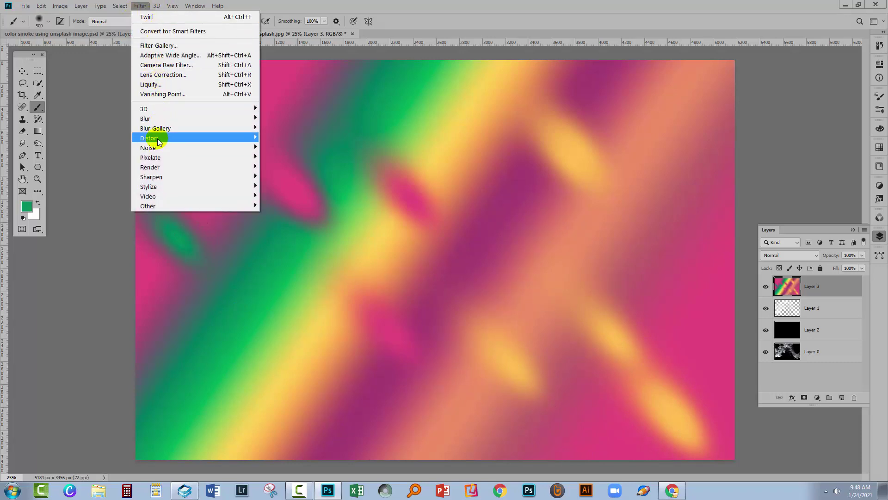
mouse_move(157, 138)
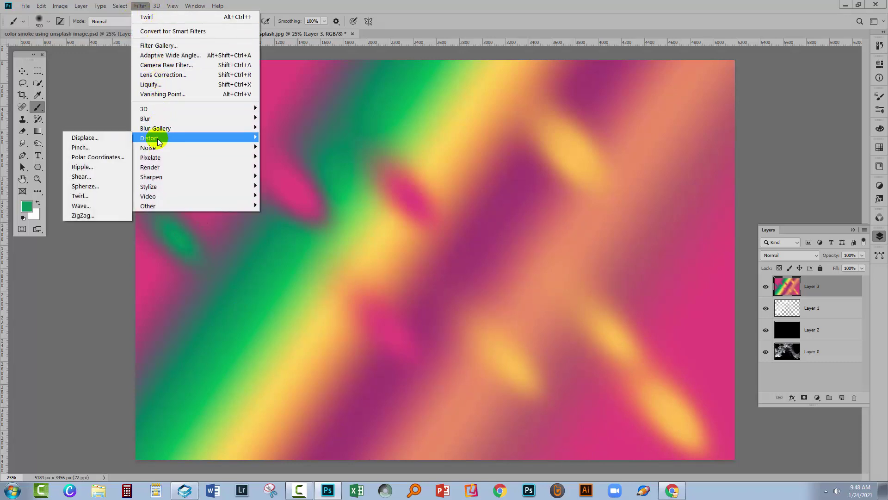
click(98, 197)
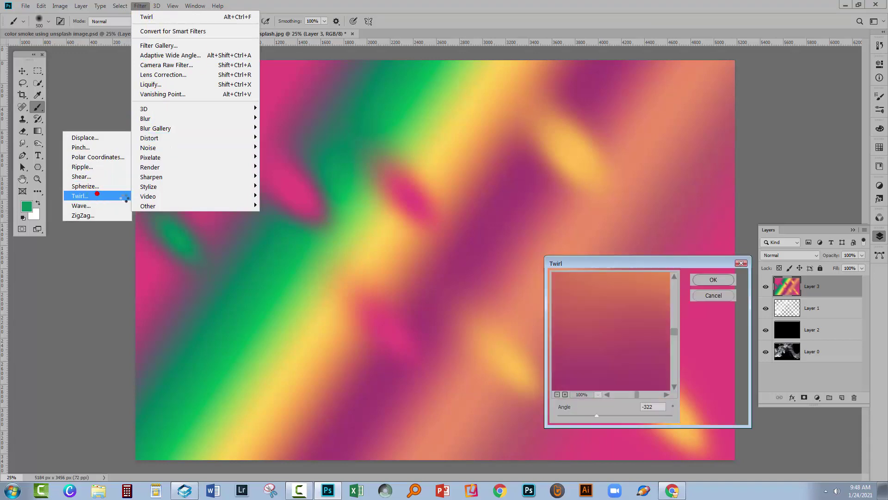
click(713, 280)
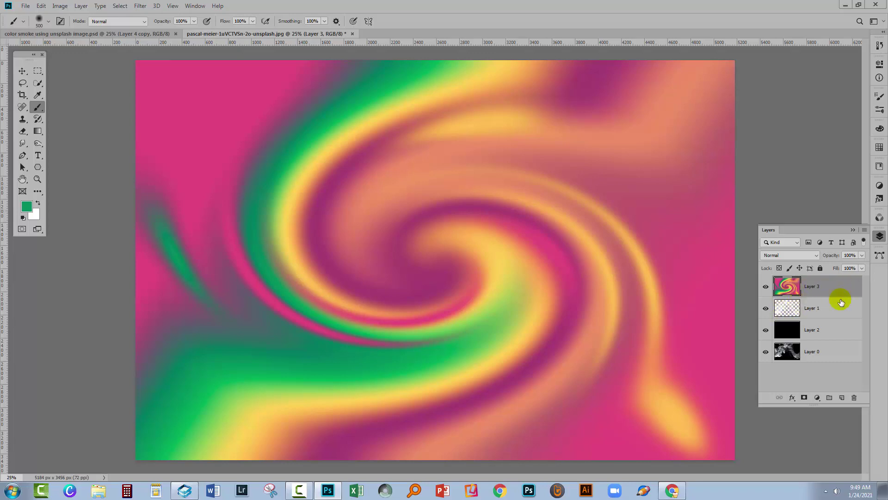
Clip Layer 3's magenta, green and yellow swirl gradient to smoke Layer 1 as a clipping mask.
click(80, 6)
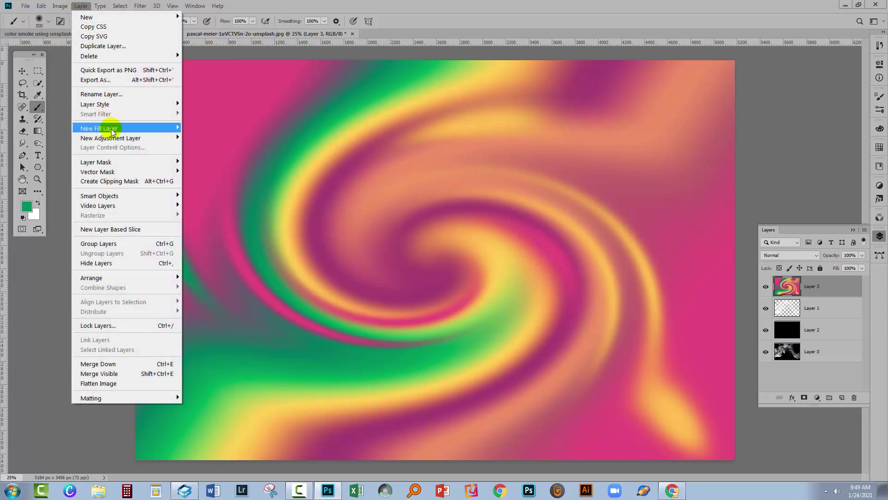
click(121, 182)
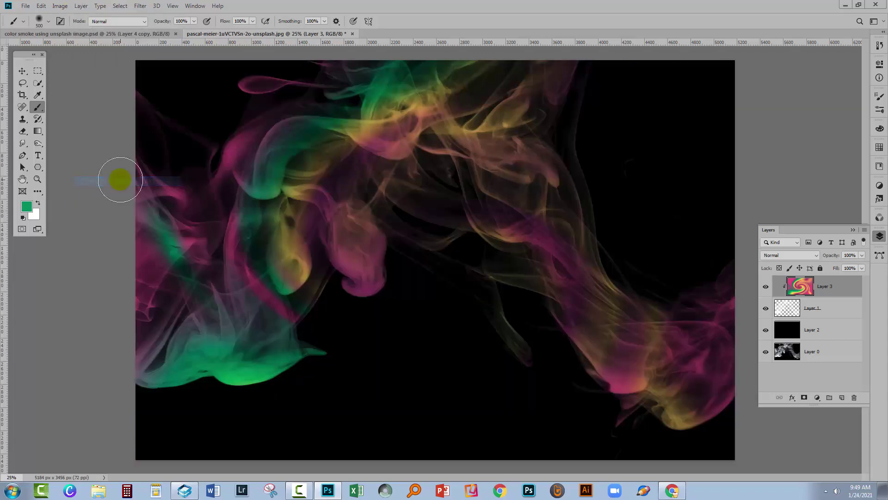
alt+click(830, 296)
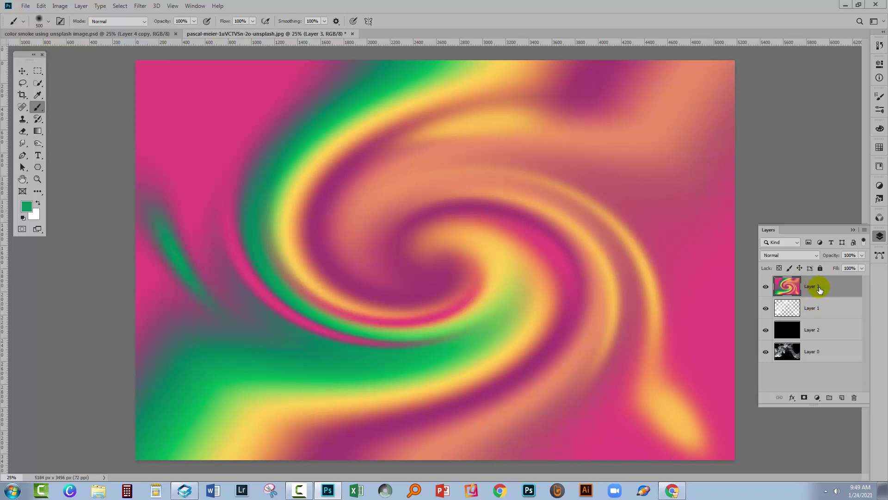
drag(819, 289, 815, 294)
alt+click(814, 293)
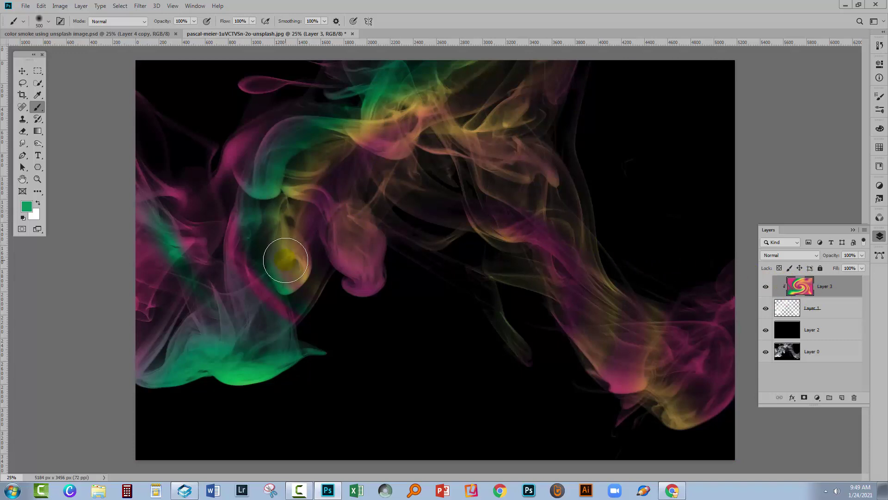
click(828, 287)
click(806, 287)
click(38, 145)
Choose the Smudge Tool with a 500 px soft round brush at 0% hardness.
click(23, 144)
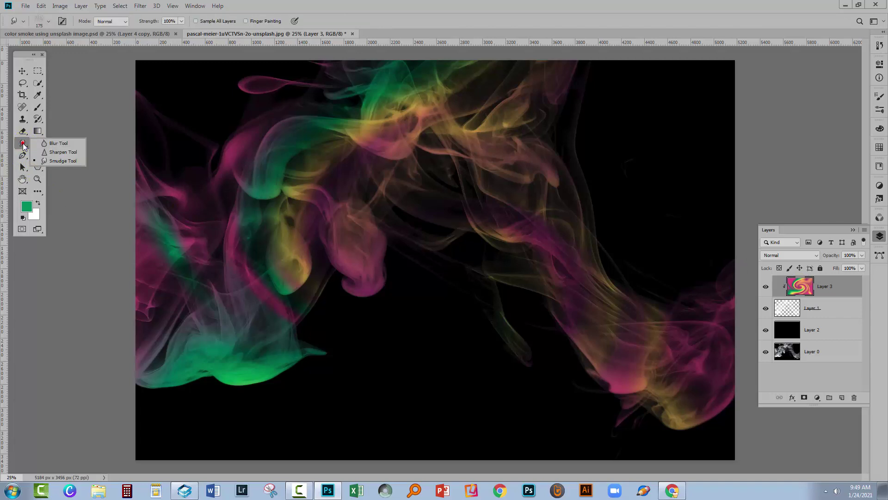
click(60, 161)
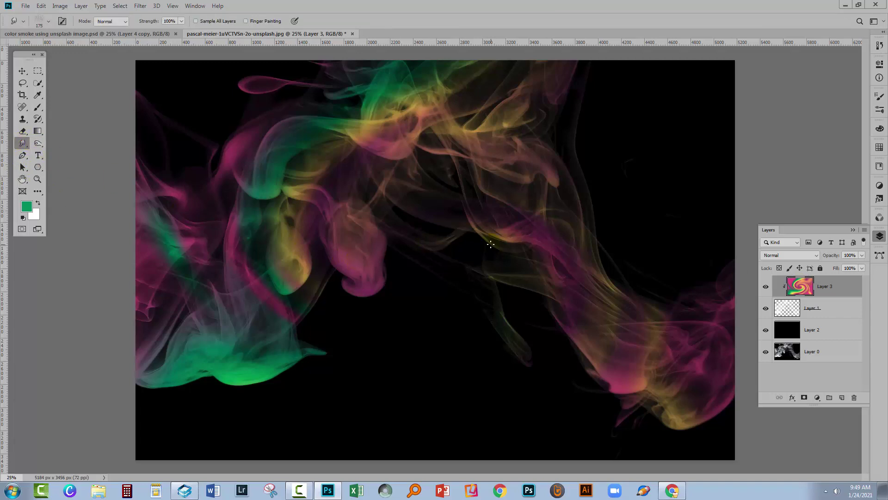
key(ctrl+alt+g)
key(bracketright)
key(bracketright)
key(bracketright)
click(48, 21)
click(48, 21)
click(48, 20)
click(115, 183)
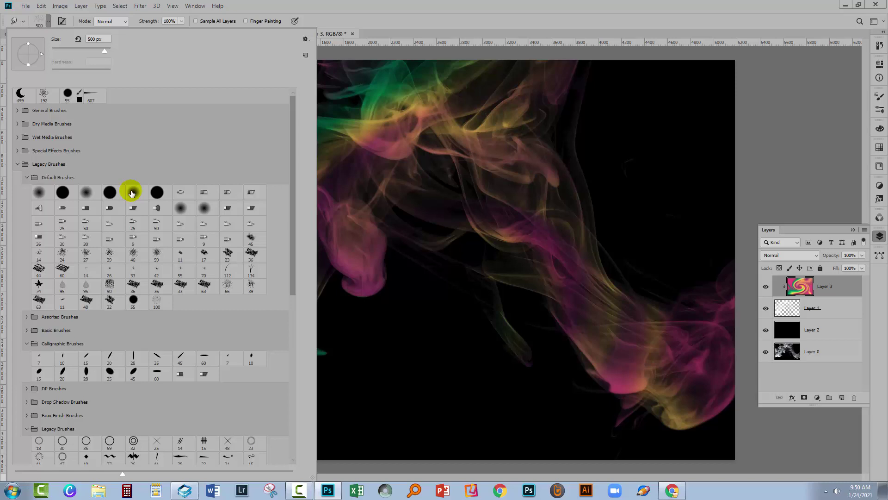
click(132, 193)
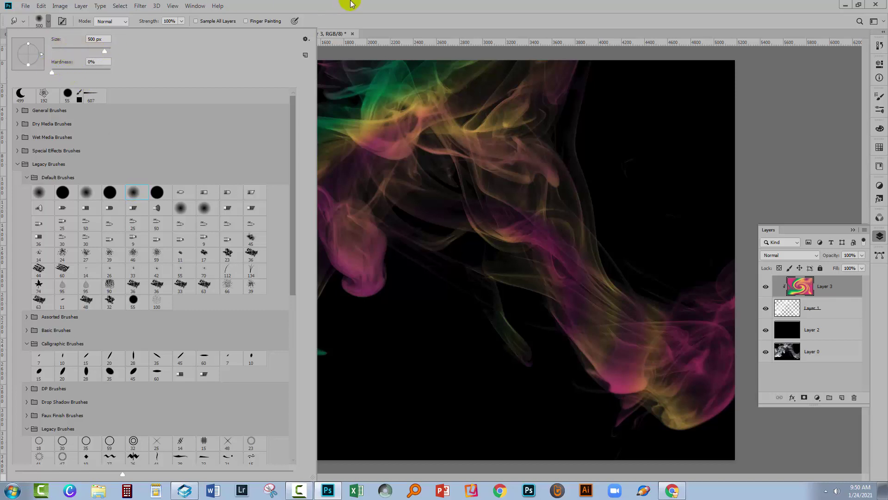
click(377, 12)
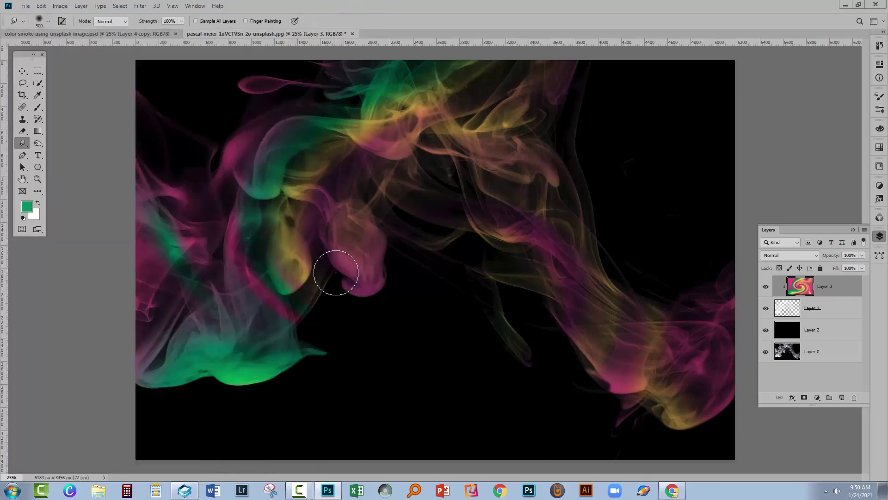
Smudge the swirl colours around the magenta curl, lower-left yellow-green and right-hand smoke.
mouse_move(336, 273)
mouse_down()
mouse_move(307, 255)
mouse_move(365, 271)
mouse_move(327, 244)
mouse_move(290, 271)
mouse_up()
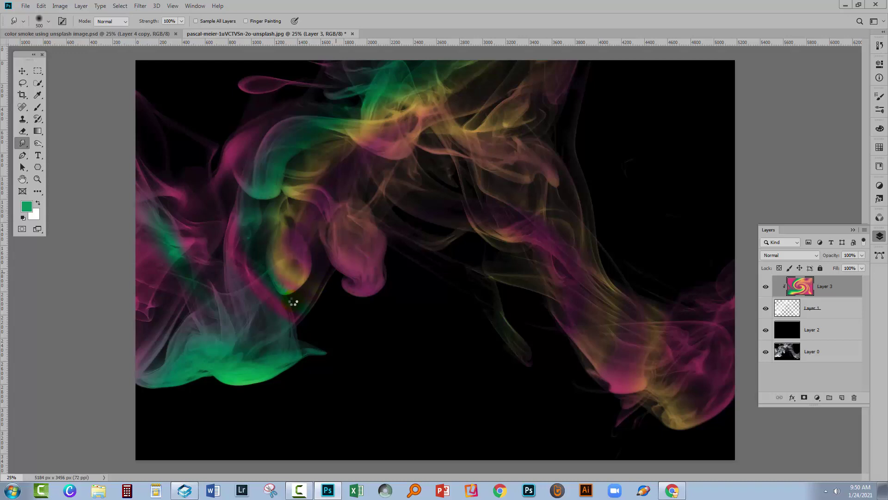
drag(244, 384, 197, 354)
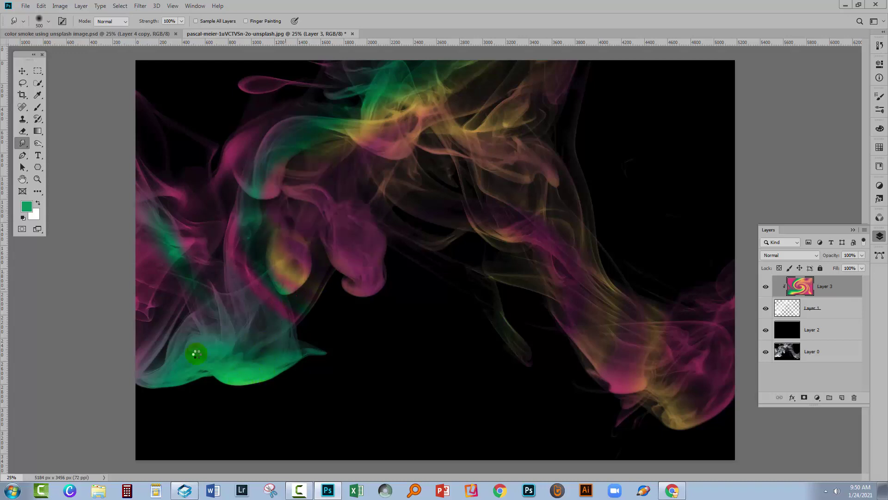
drag(695, 351, 667, 345)
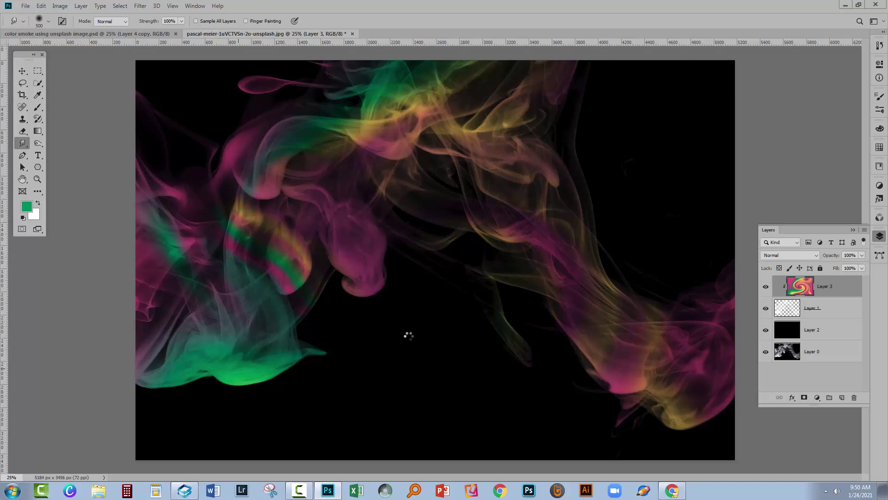
mouse_move(242, 323)
mouse_down()
mouse_move(184, 260)
mouse_move(246, 338)
mouse_up()
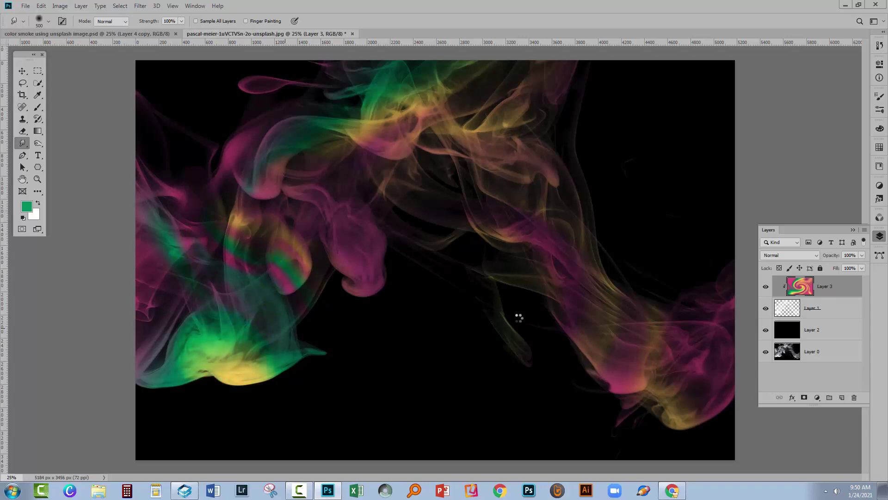
drag(644, 367, 656, 363)
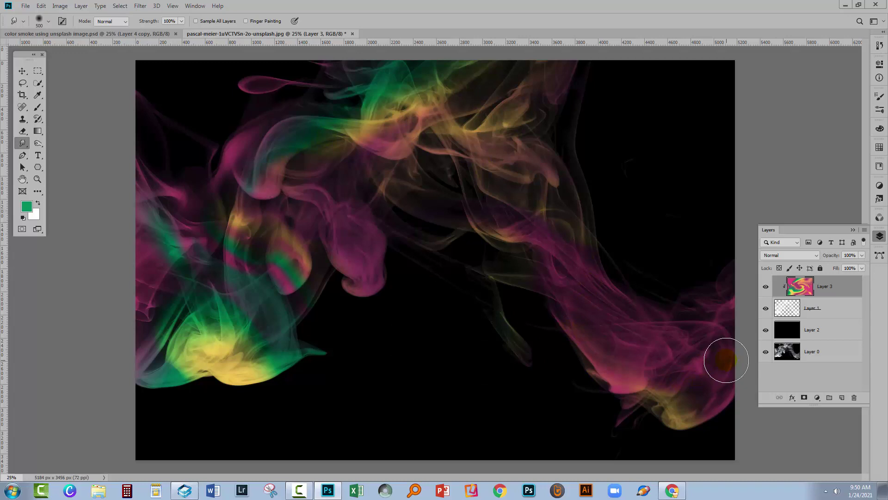
click(766, 330)
click(766, 330)
Add a new empty layer and move it beneath smoke Layer 1.
click(840, 399)
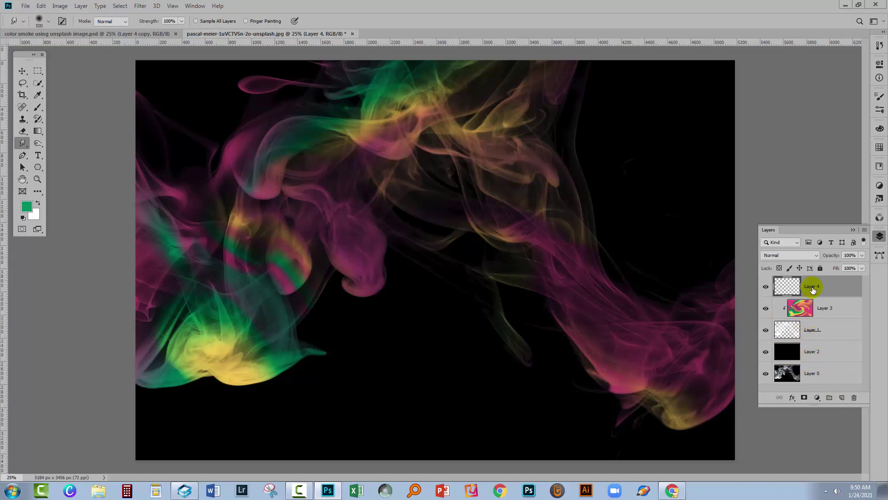
drag(813, 287, 809, 341)
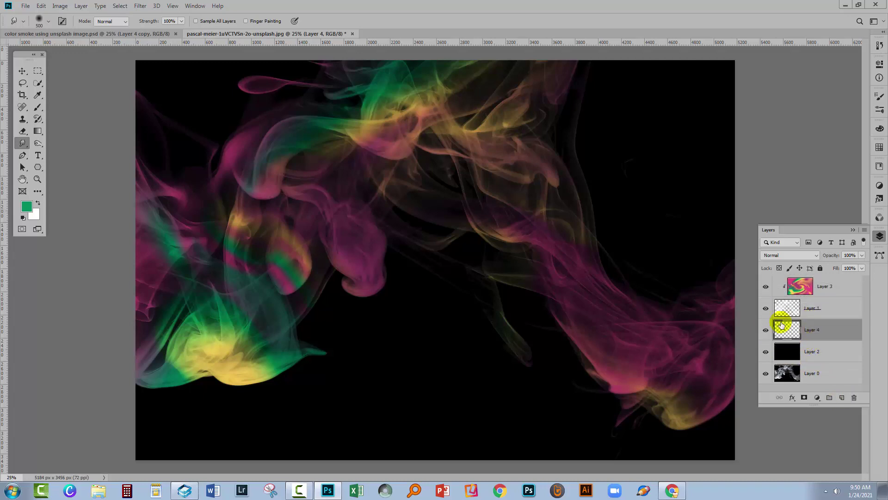
click(765, 308)
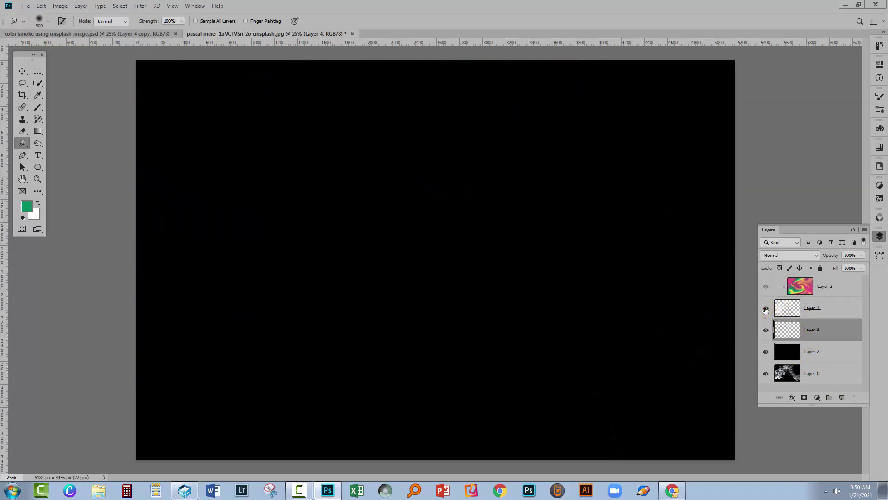
click(766, 308)
click(764, 286)
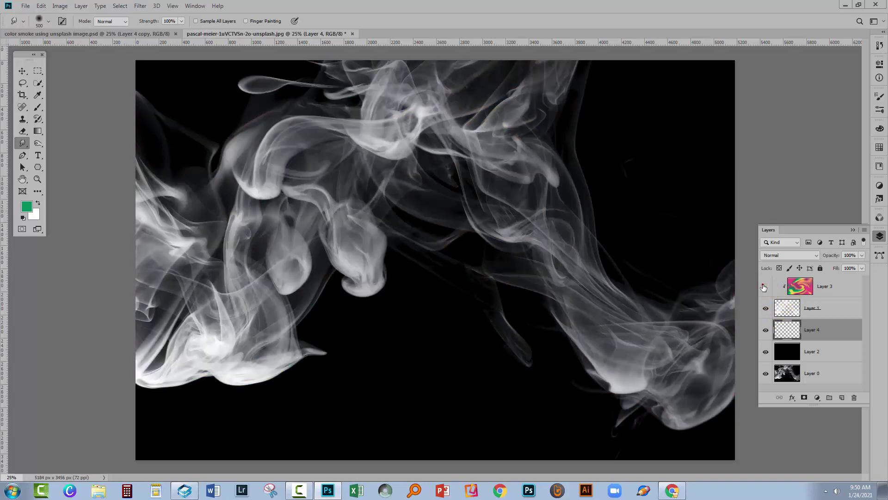
click(764, 287)
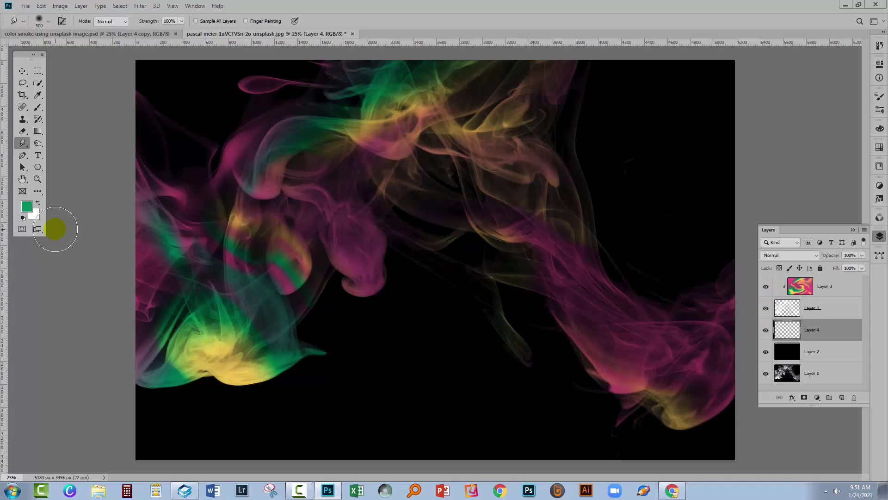
Fill the new Layer 4 with white as the smoke's background.
click(38, 203)
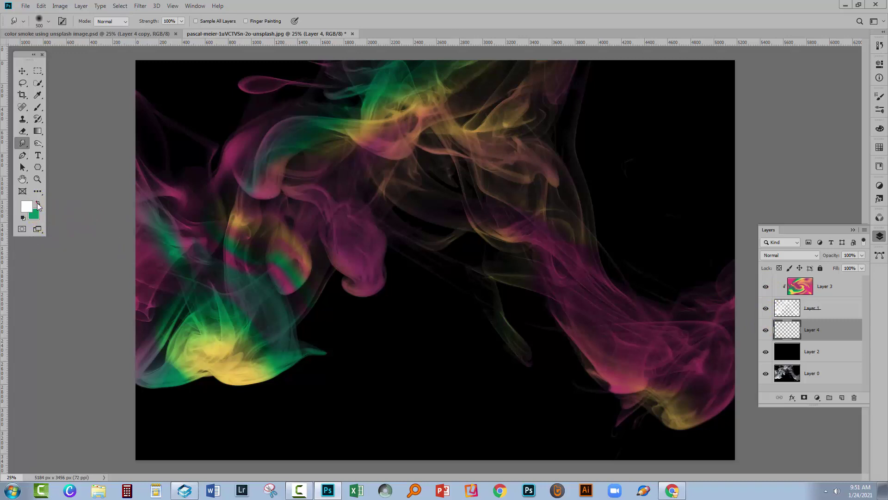
key(alt+BackSpace)
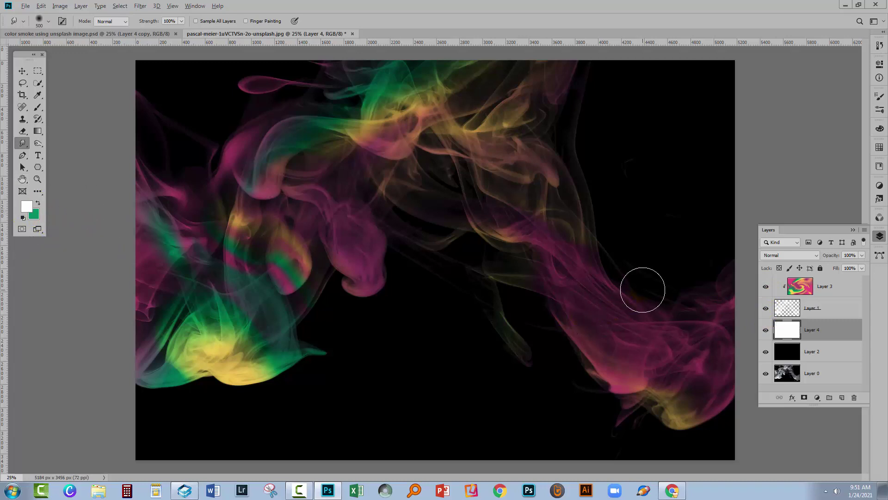
drag(643, 289, 618, 225)
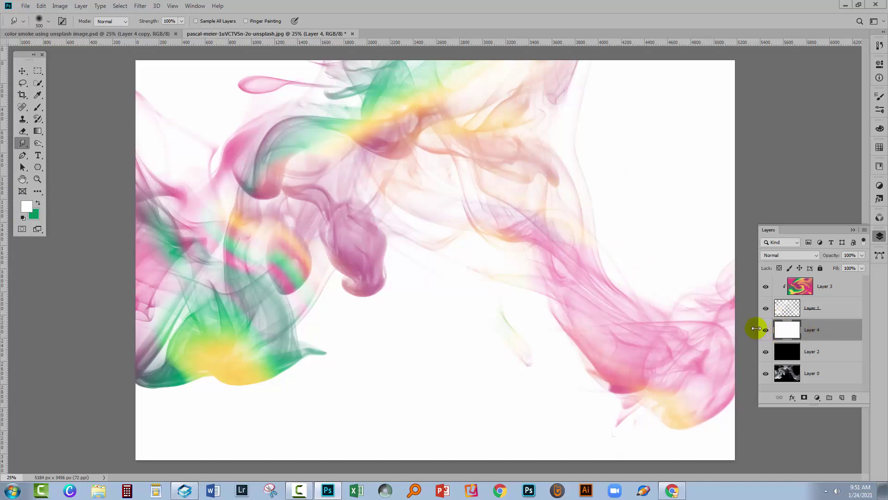
drag(788, 344, 761, 332)
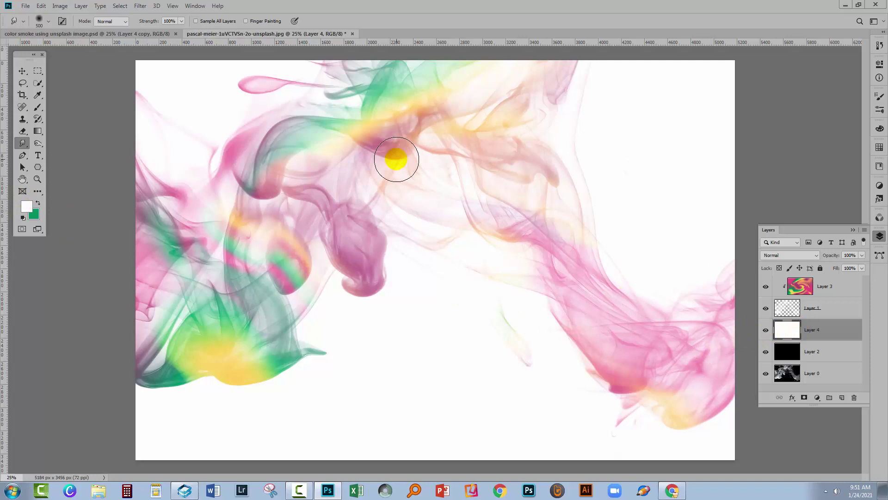
click(766, 330)
click(766, 330)
click(827, 288)
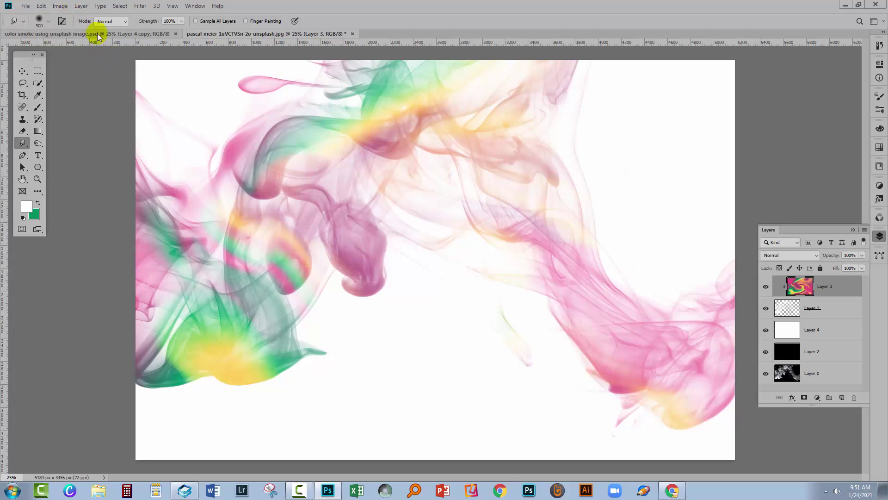
Add a clipped Hue/Saturation adjustment with Saturation +87, Lightness -1 and Hue +65.
click(81, 6)
mouse_move(178, 138)
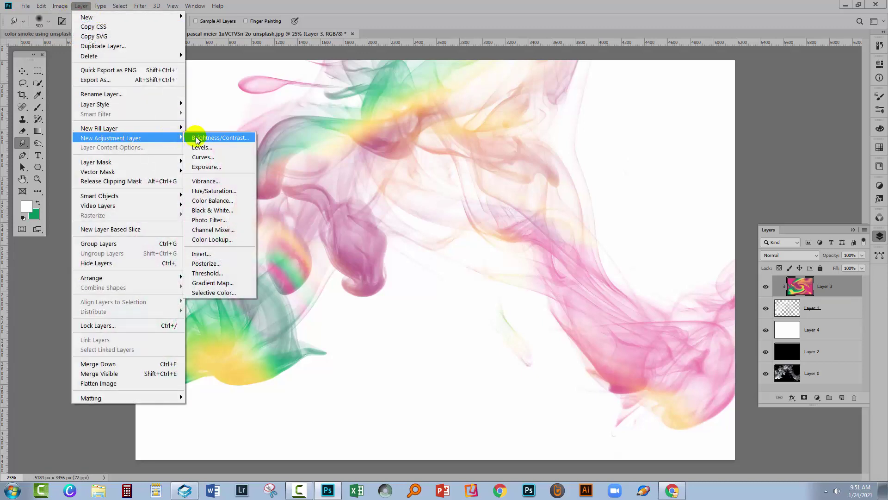
click(224, 190)
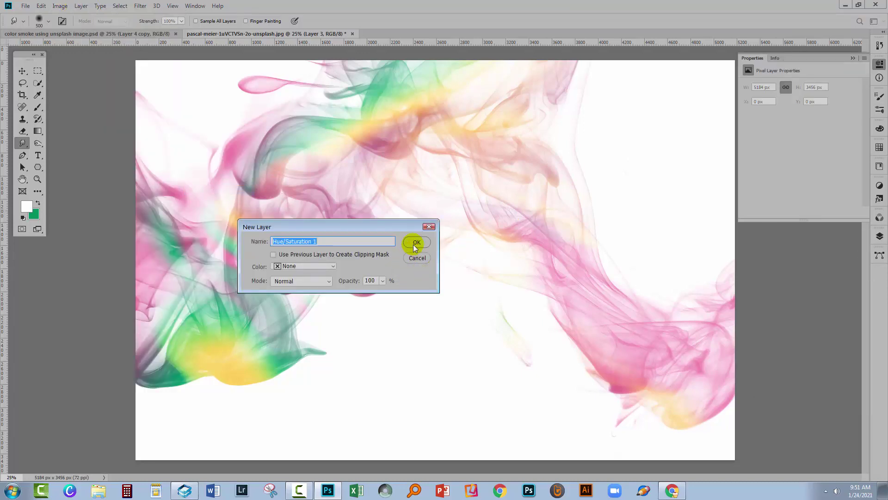
click(416, 243)
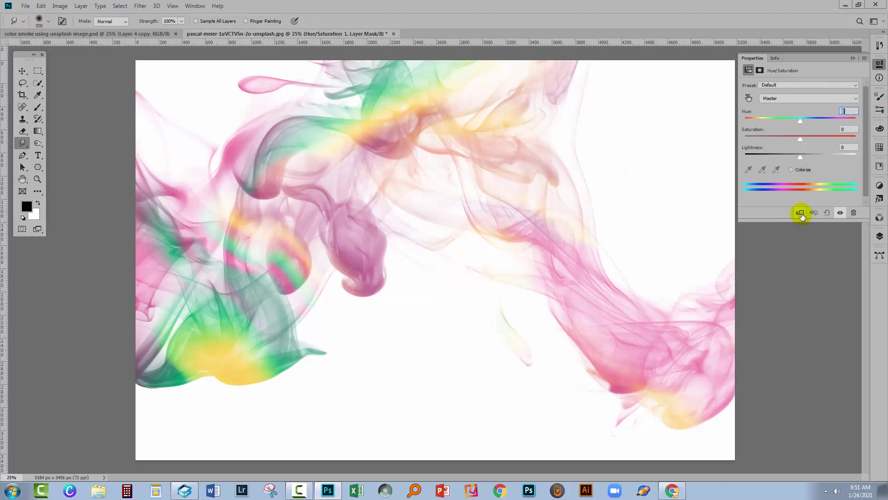
click(800, 213)
mouse_move(798, 120)
mouse_down()
mouse_move(863, 123)
mouse_move(754, 123)
mouse_move(746, 133)
mouse_move(862, 135)
mouse_move(804, 136)
mouse_up()
click(847, 135)
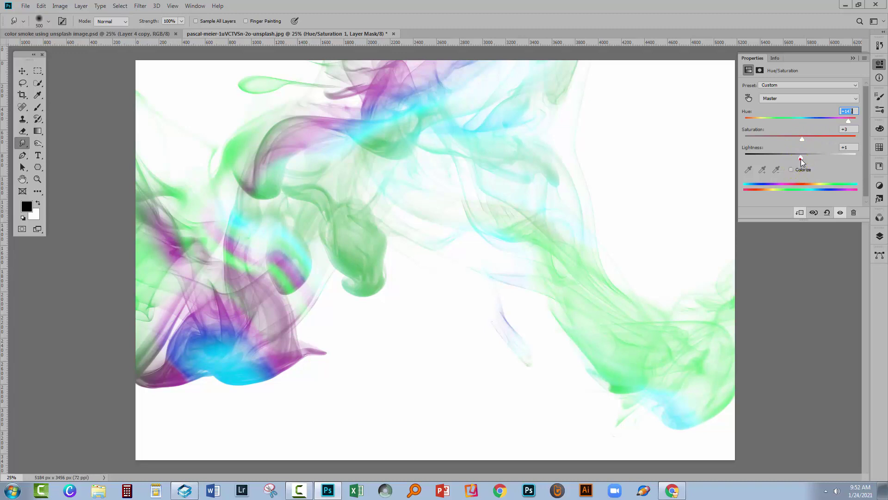
drag(800, 159, 800, 157)
drag(845, 119, 828, 113)
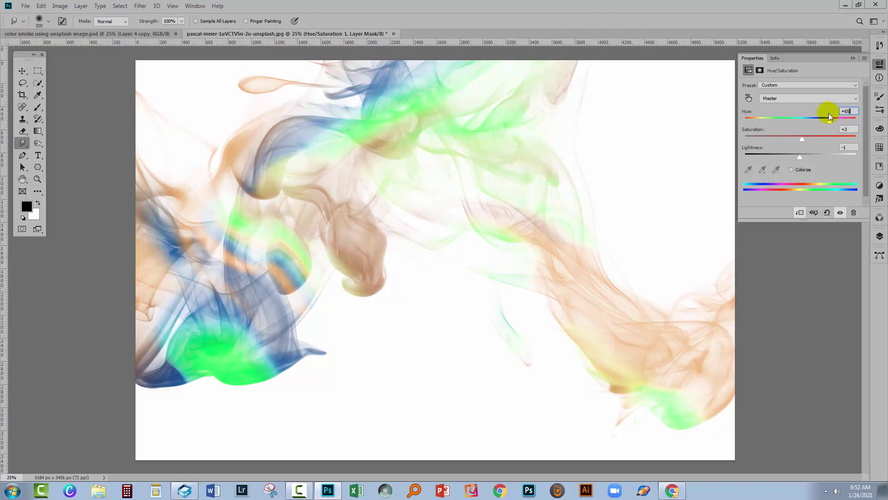
Turn off the Hue/Saturation layer, restoring the smoke's magenta, green and yellow swirl on white.
click(879, 236)
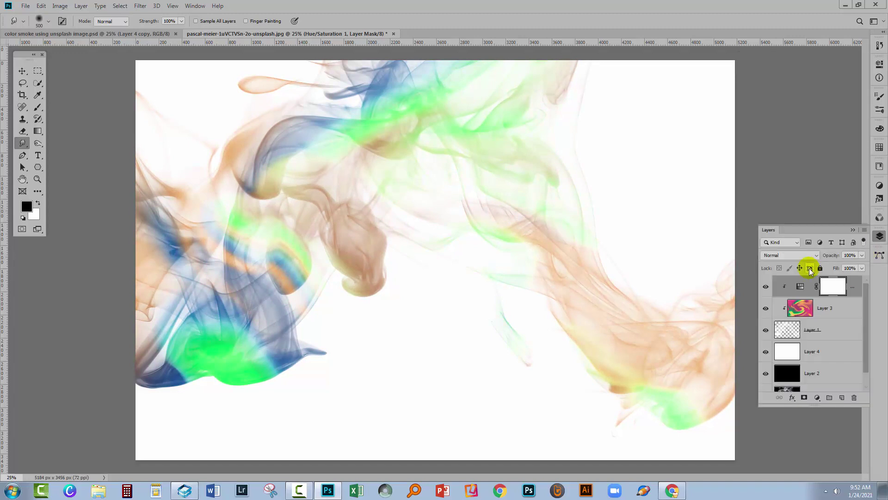
click(766, 286)
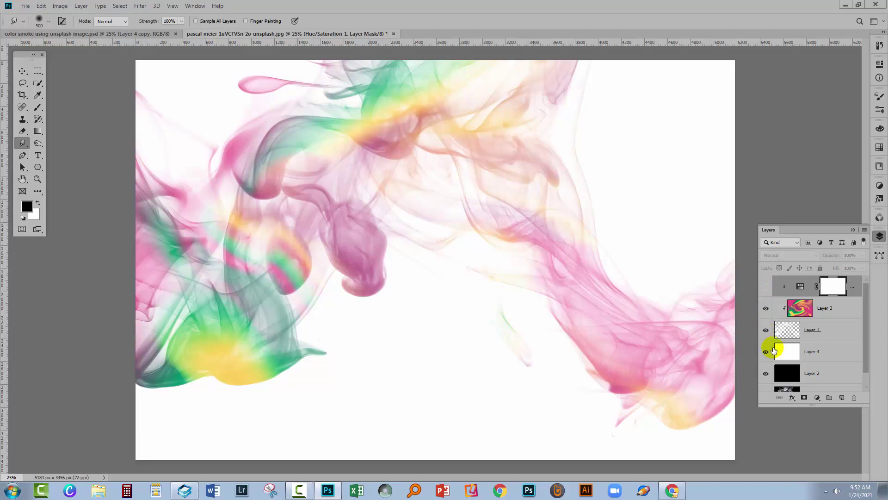
scroll(867, 331, down, 1)
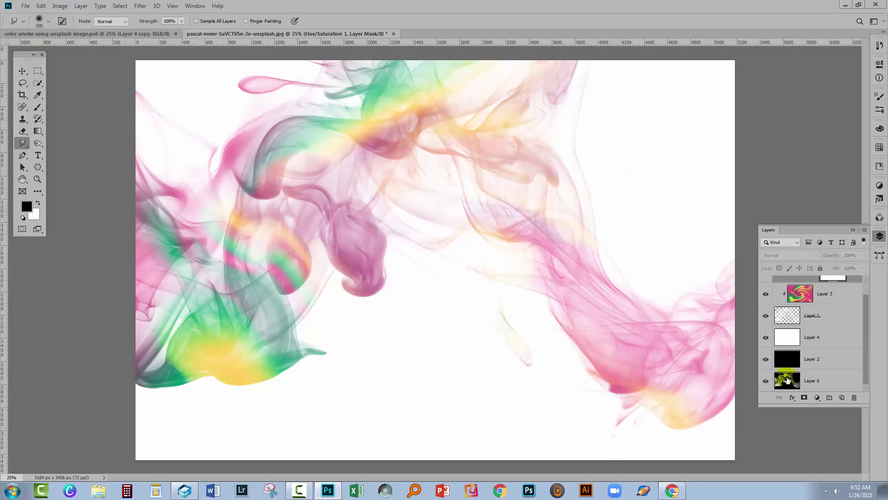
click(880, 217)
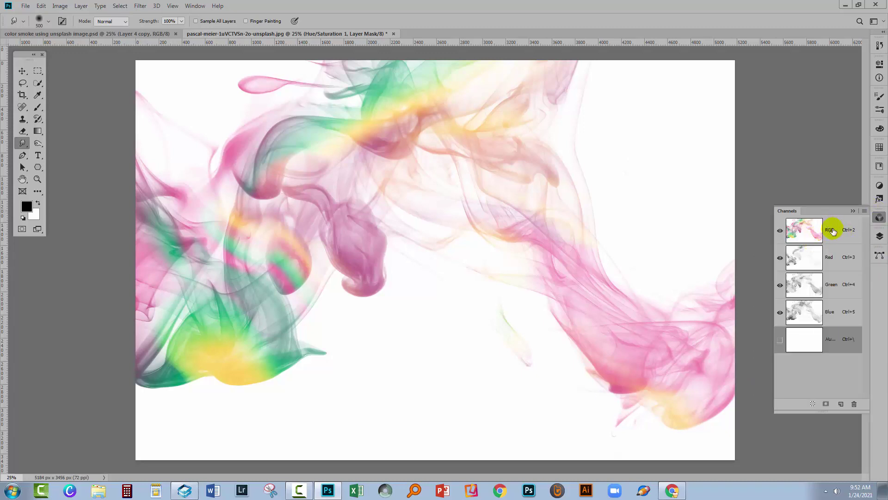
click(880, 237)
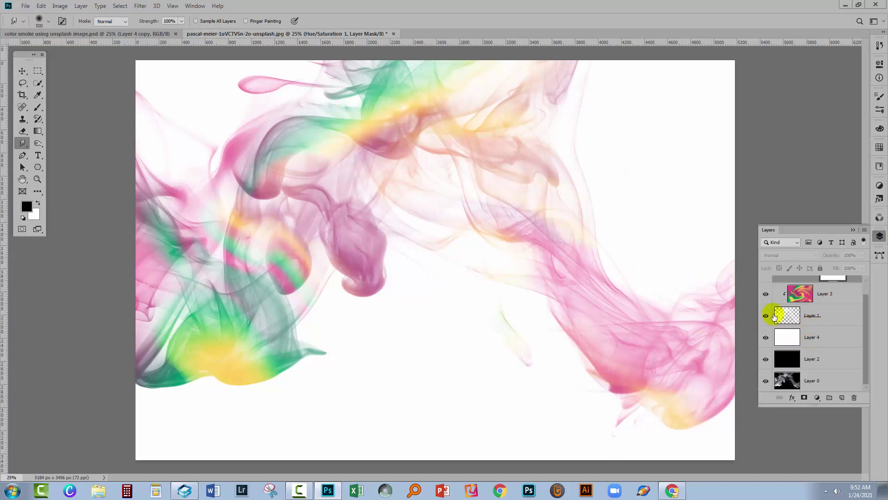
drag(864, 330, 861, 307)
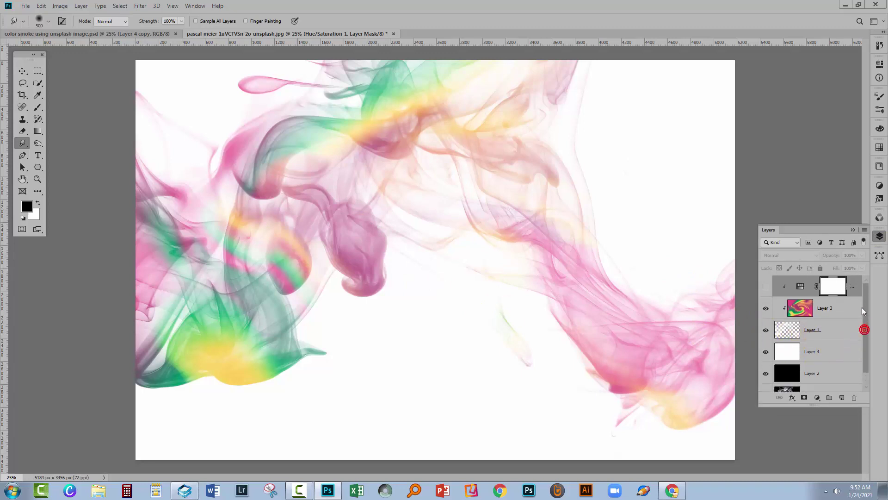
click(766, 331)
click(766, 331)
scroll(823, 361, down, 1)
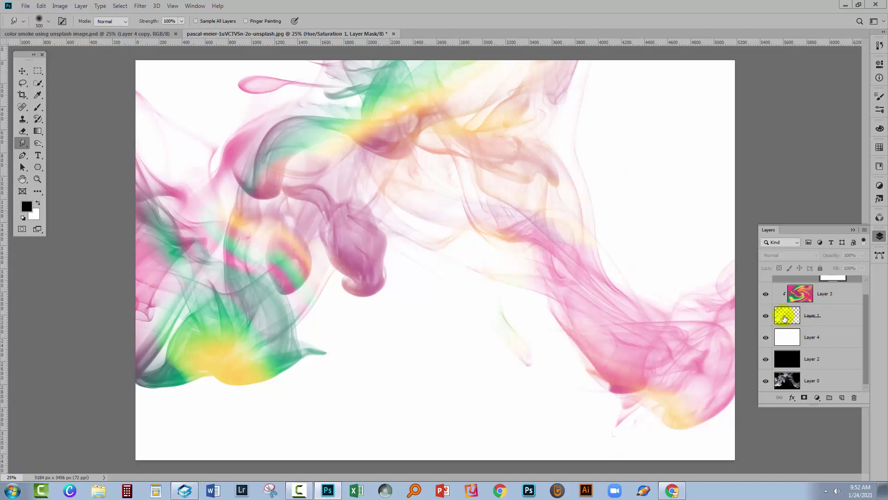
Hide white Layer 4 and show black Layer 2 so the smoke sits on black.
click(766, 295)
scroll(865, 317, up, 1)
click(766, 351)
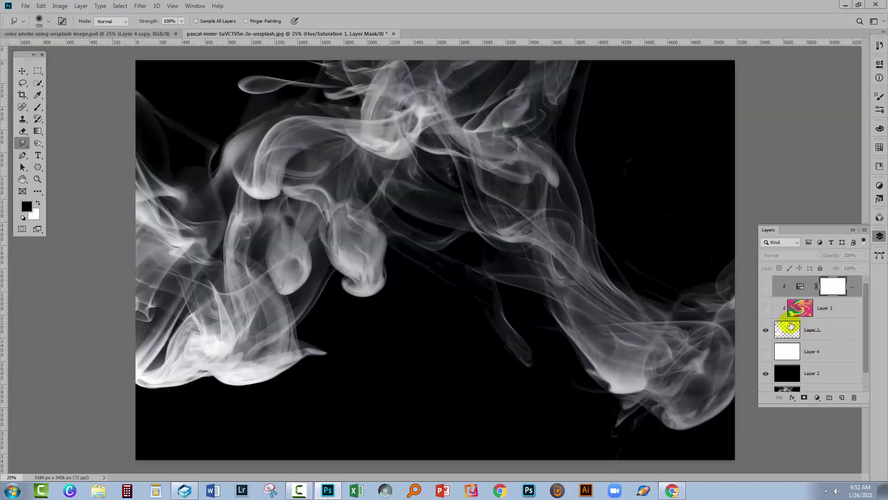
click(765, 372)
click(766, 328)
click(765, 328)
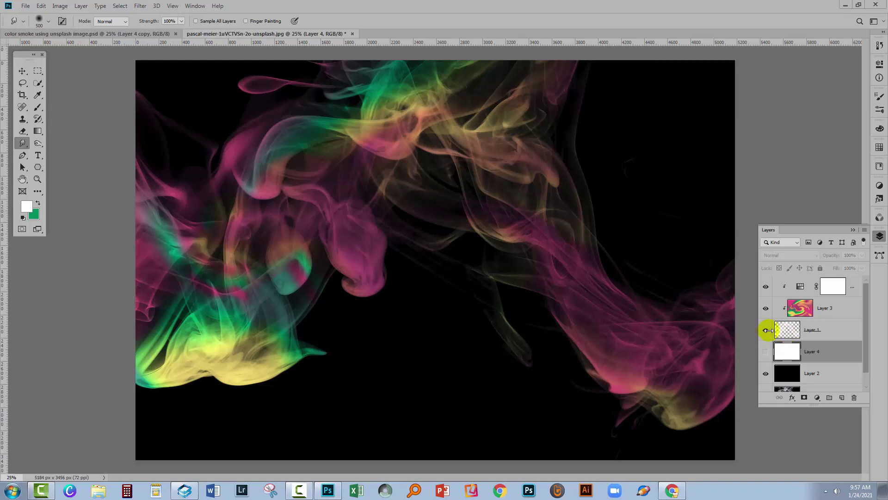
click(765, 329)
click(765, 330)
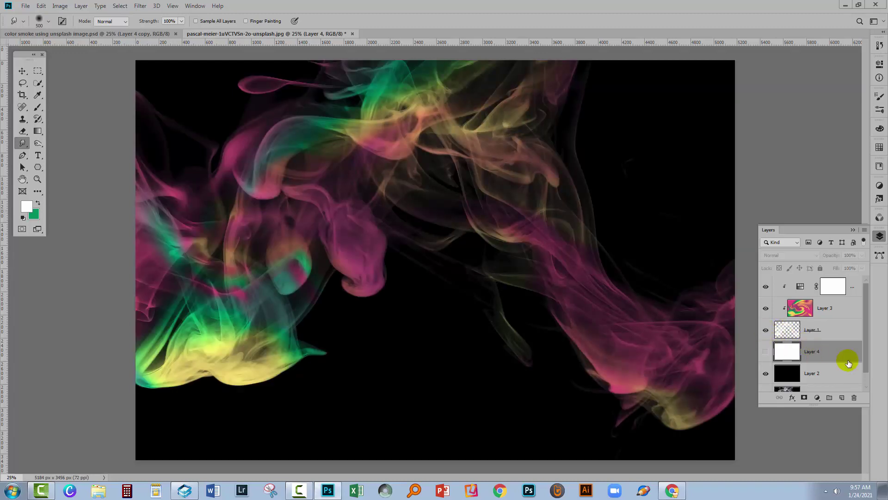
Add a Solid Color fill layer, initially set to a dark green-grey.
click(81, 6)
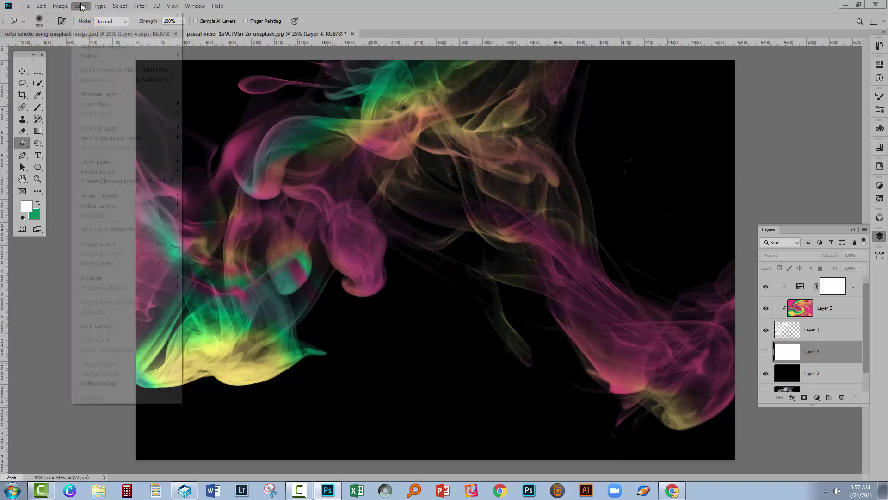
mouse_move(113, 130)
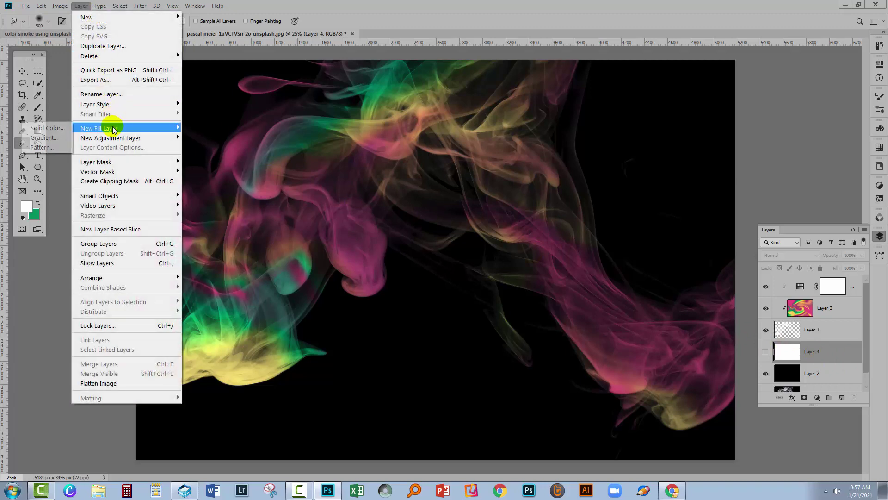
click(47, 128)
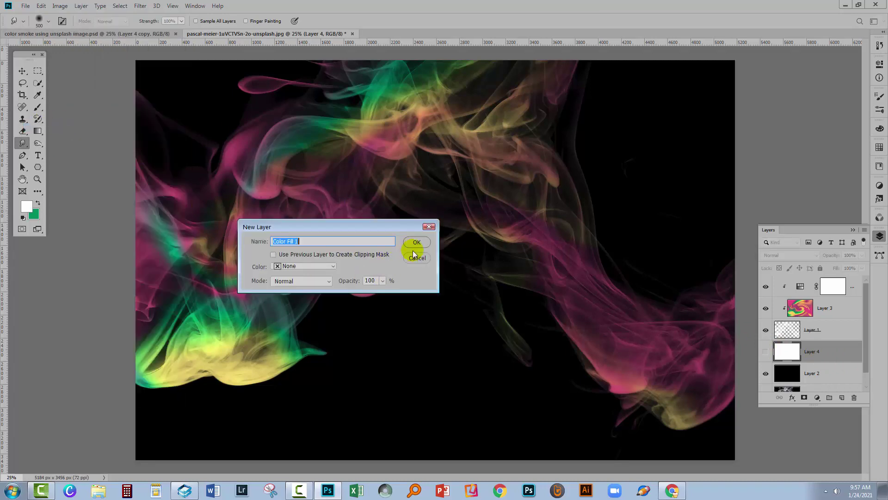
click(417, 245)
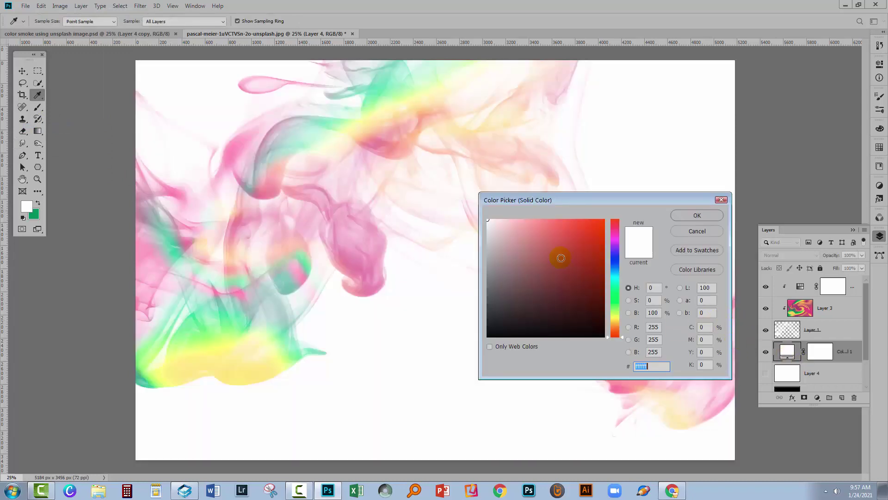
drag(590, 249, 666, 76)
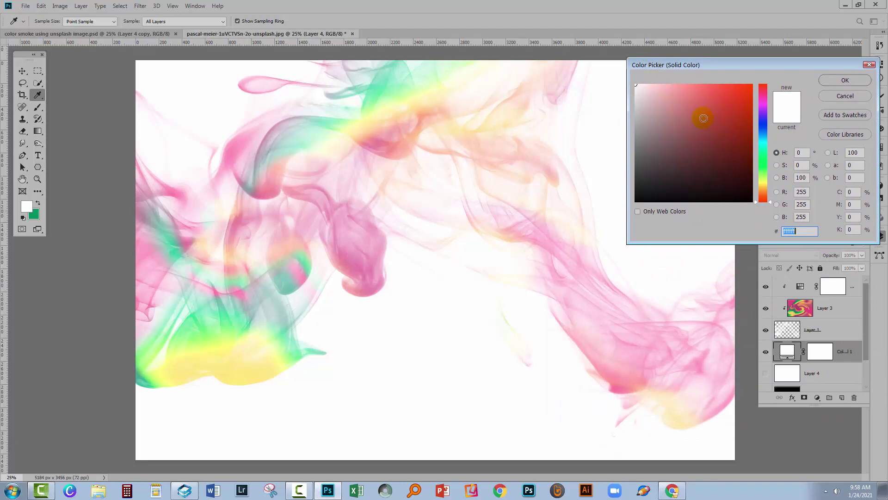
click(708, 124)
mouse_move(723, 158)
mouse_down()
mouse_move(690, 168)
mouse_move(706, 123)
mouse_move(726, 157)
mouse_up()
mouse_move(764, 129)
mouse_down()
mouse_move(764, 110)
mouse_move(764, 131)
mouse_up()
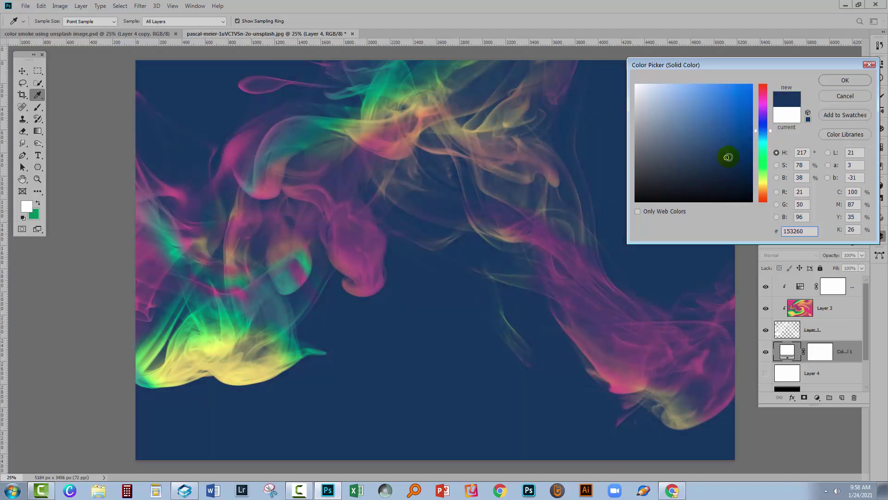
click(777, 154)
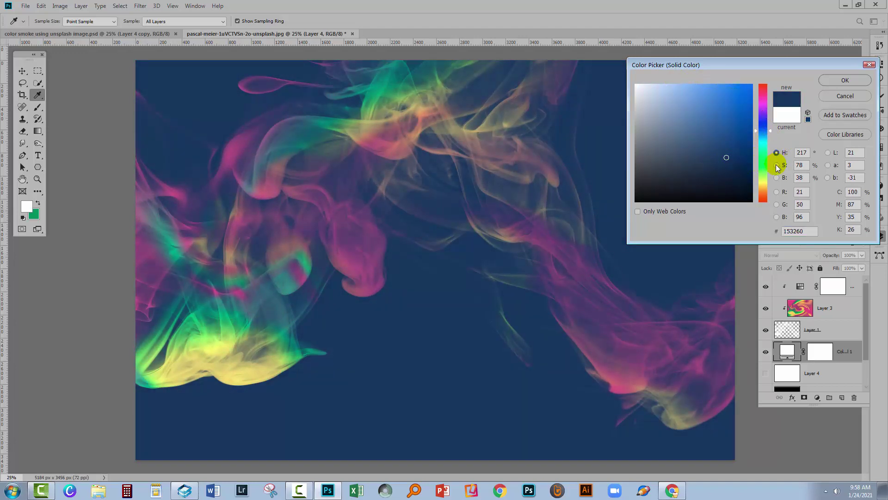
click(776, 165)
click(777, 177)
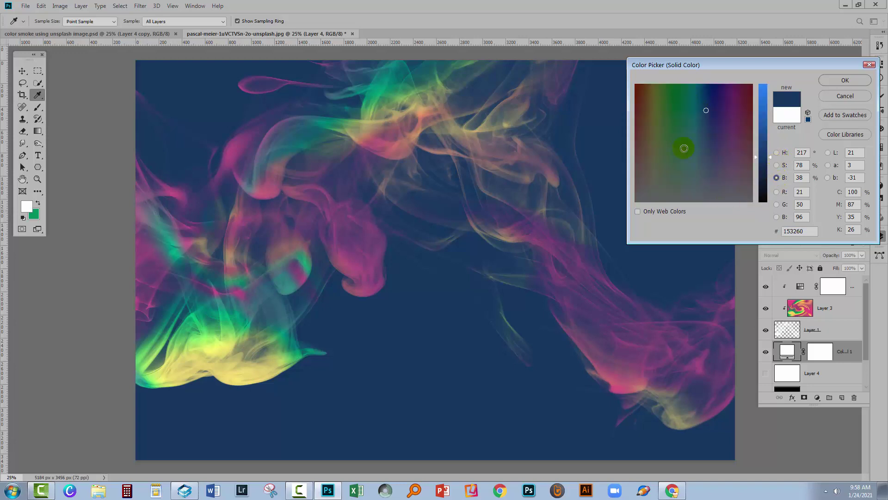
click(777, 152)
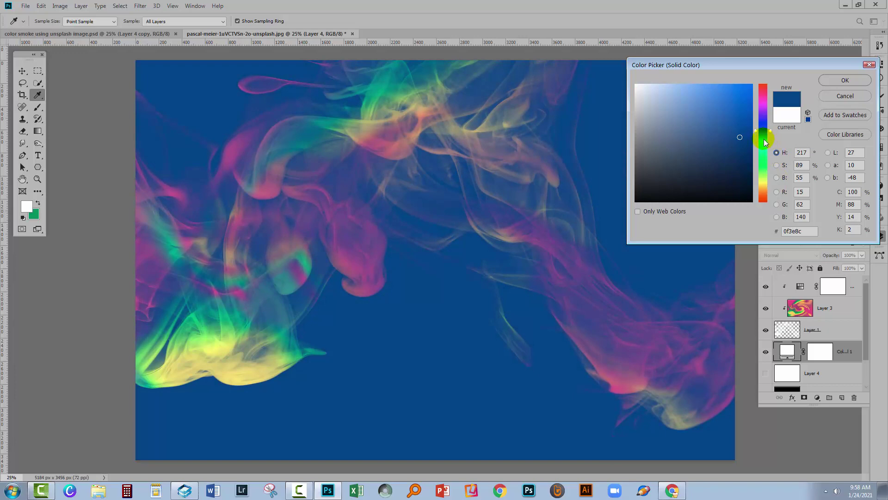
mouse_move(762, 139)
mouse_down()
mouse_move(763, 153)
mouse_move(763, 124)
mouse_move(763, 158)
mouse_move(763, 147)
mouse_move(737, 139)
mouse_move(720, 174)
mouse_move(698, 168)
mouse_move(666, 179)
mouse_move(718, 160)
mouse_up()
click(849, 80)
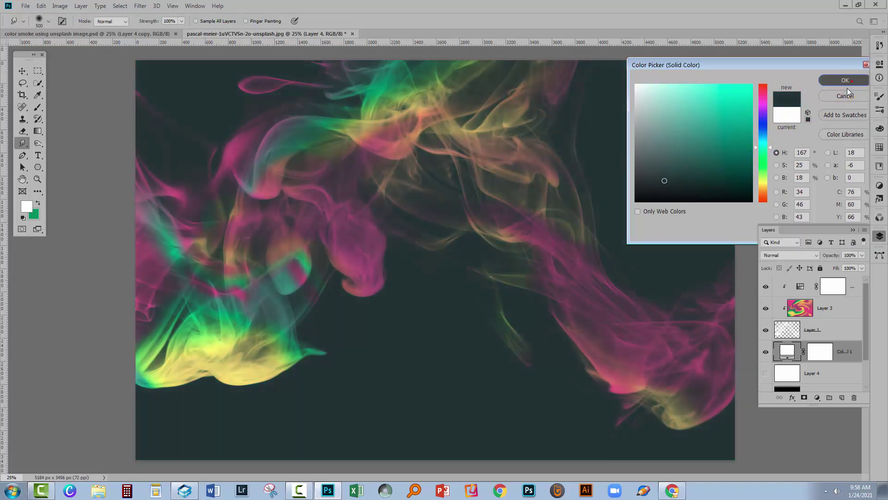
Change the Color Fill 1 layer's colour to a near-black dark brown.
click(786, 355)
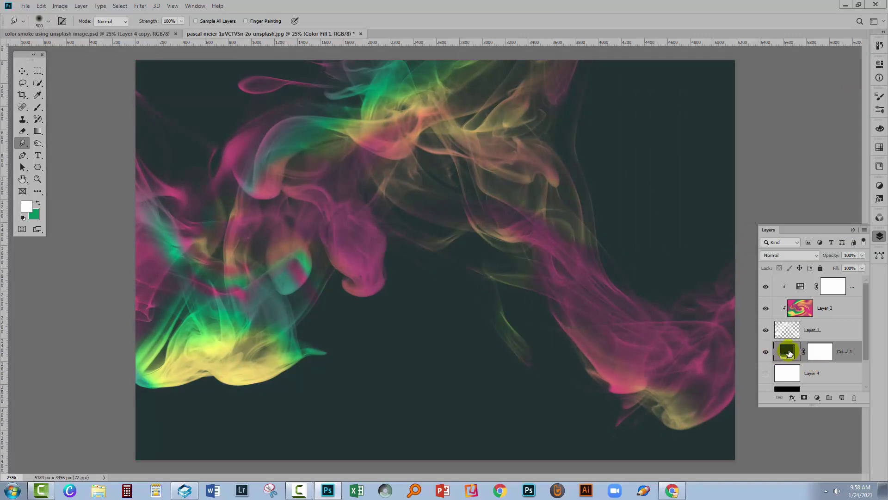
double_click(785, 355)
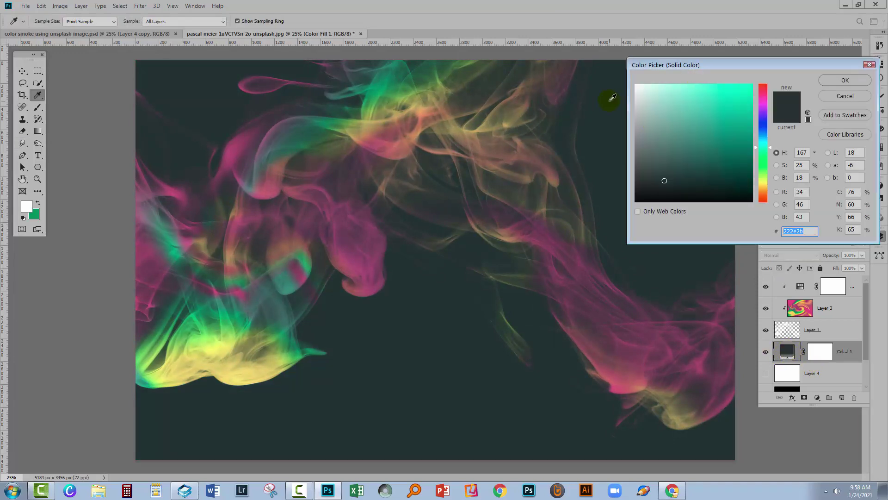
click(762, 192)
mouse_move(750, 139)
mouse_down()
mouse_move(745, 118)
mouse_move(740, 153)
mouse_move(747, 119)
mouse_up()
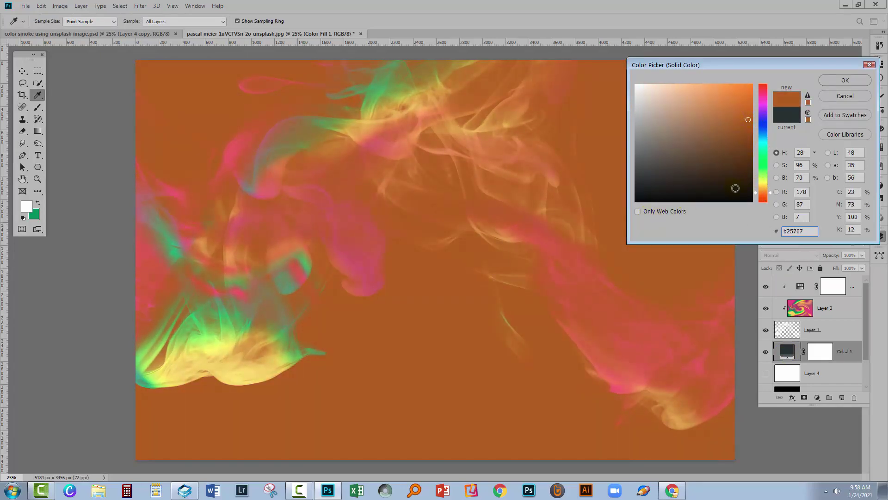
click(740, 184)
click(845, 80)
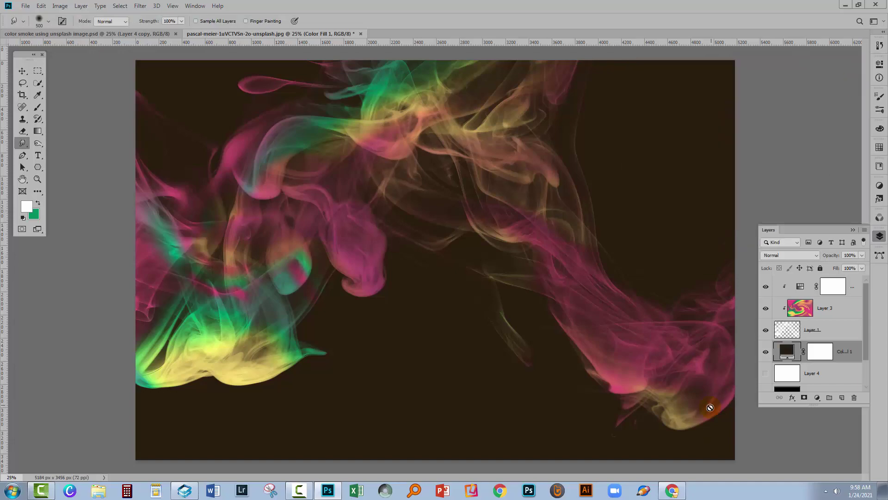